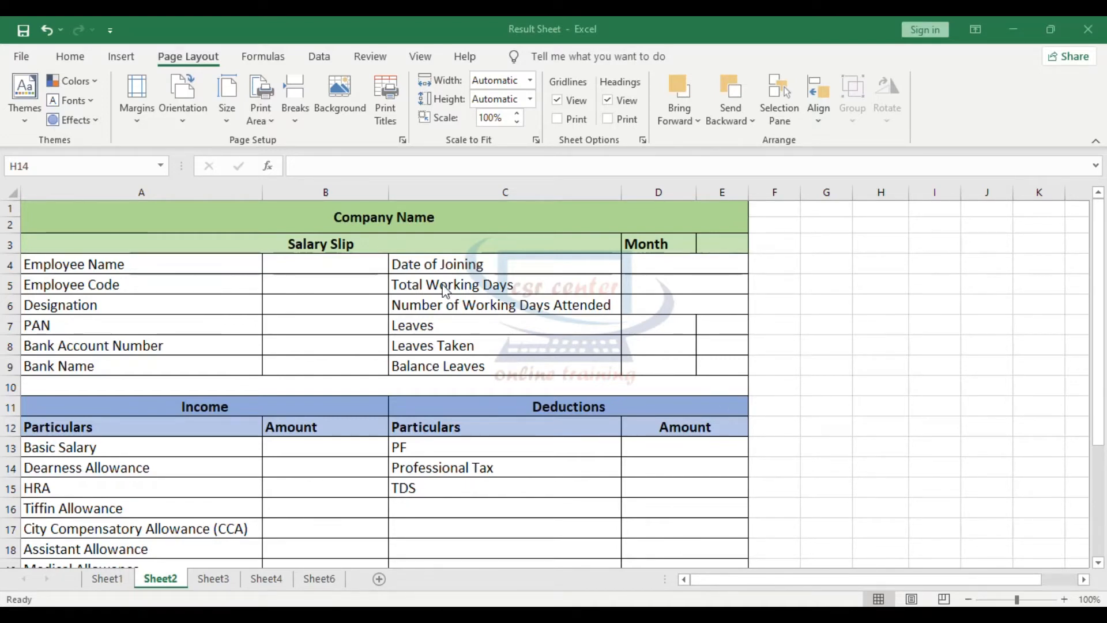
- Review the salary slip layout on Sheet2, from the employee details down to the income, deductions and net salary sections
scroll(397, 421, "down", 2)
scroll(396, 421, "down", 1)
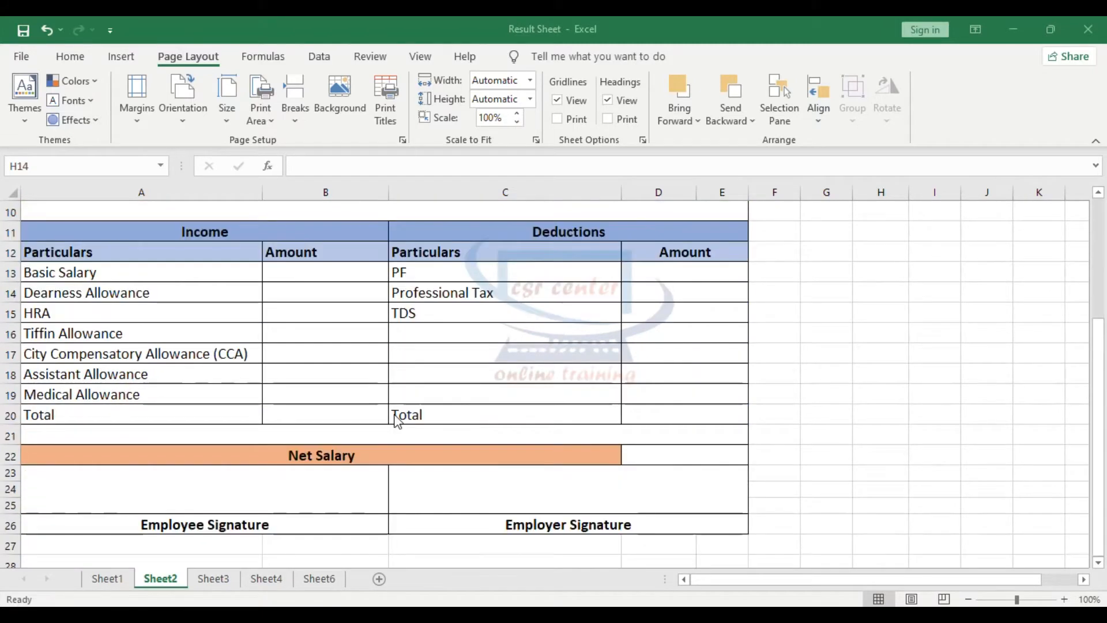
scroll(394, 416, "up", 4)
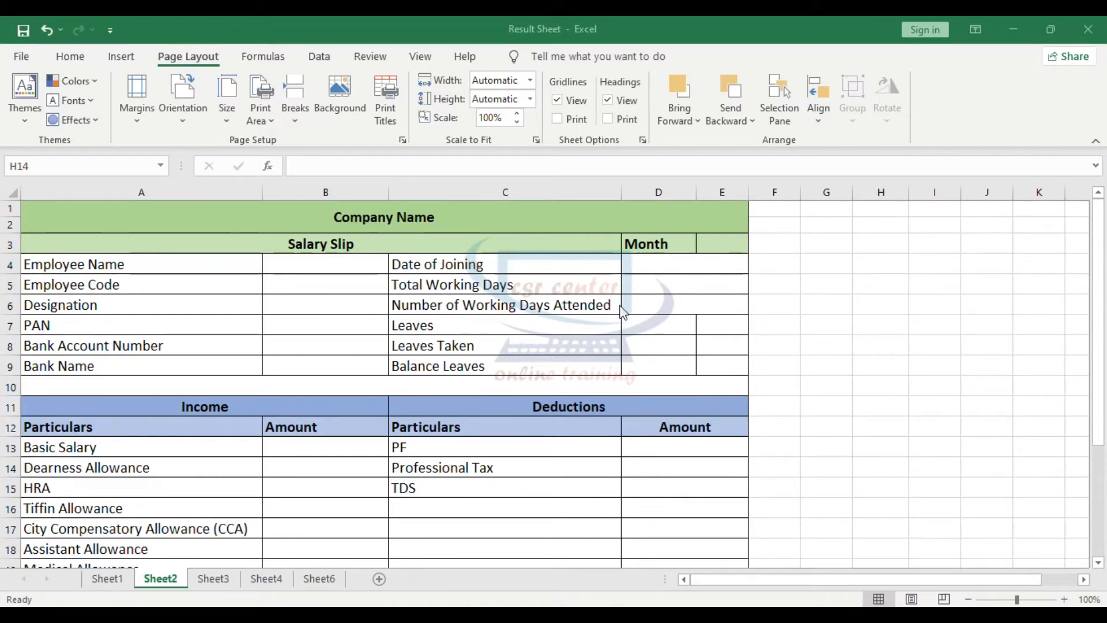
scroll(494, 326, "down", 2)
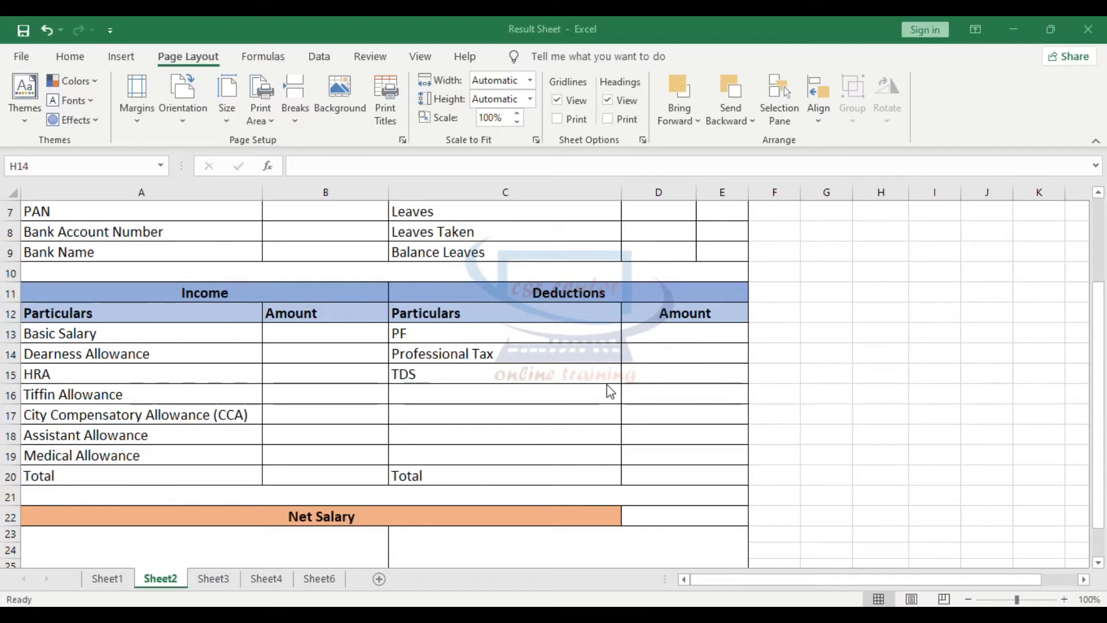
left_click(496, 354)
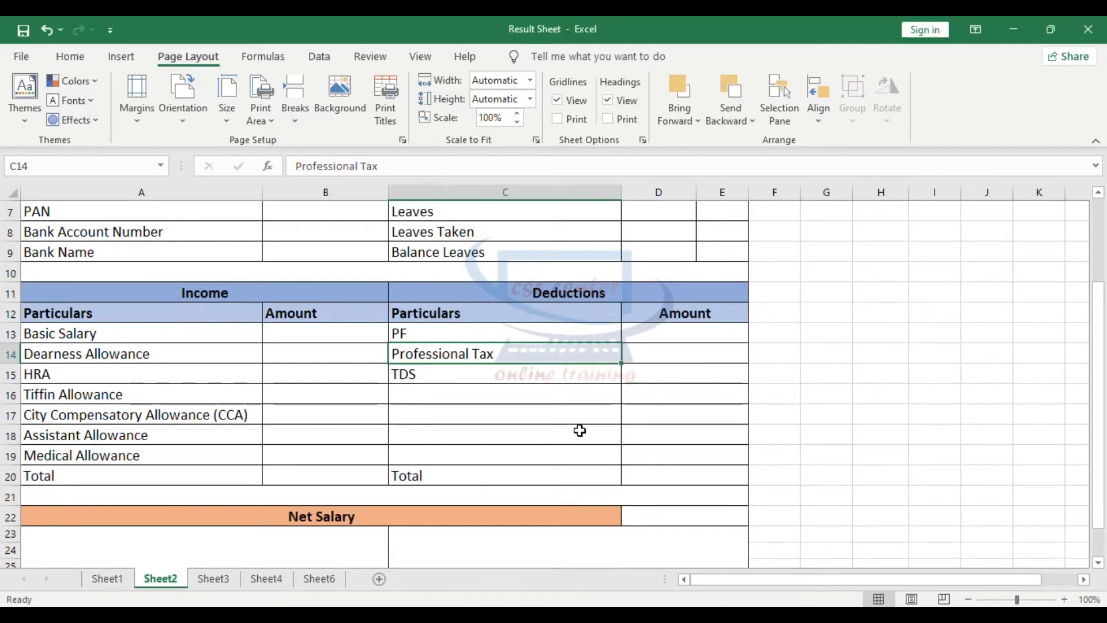
scroll(591, 443, "up", 1)
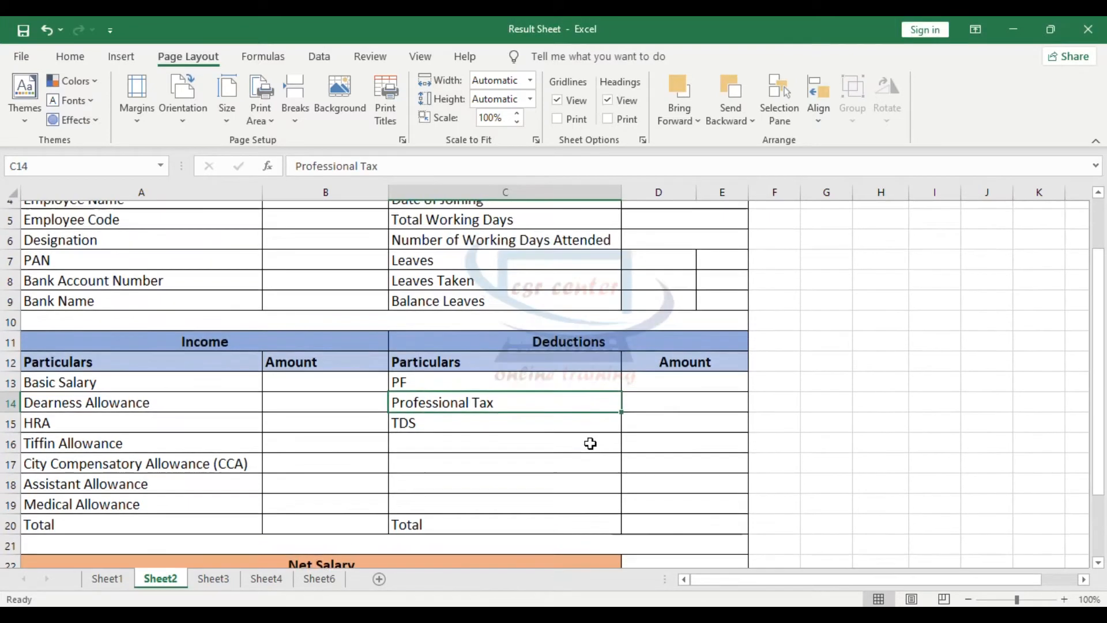
- Review the payslip templates on Sheet3 and Sheet4, including their earnings and deductions sections
left_click(213, 578)
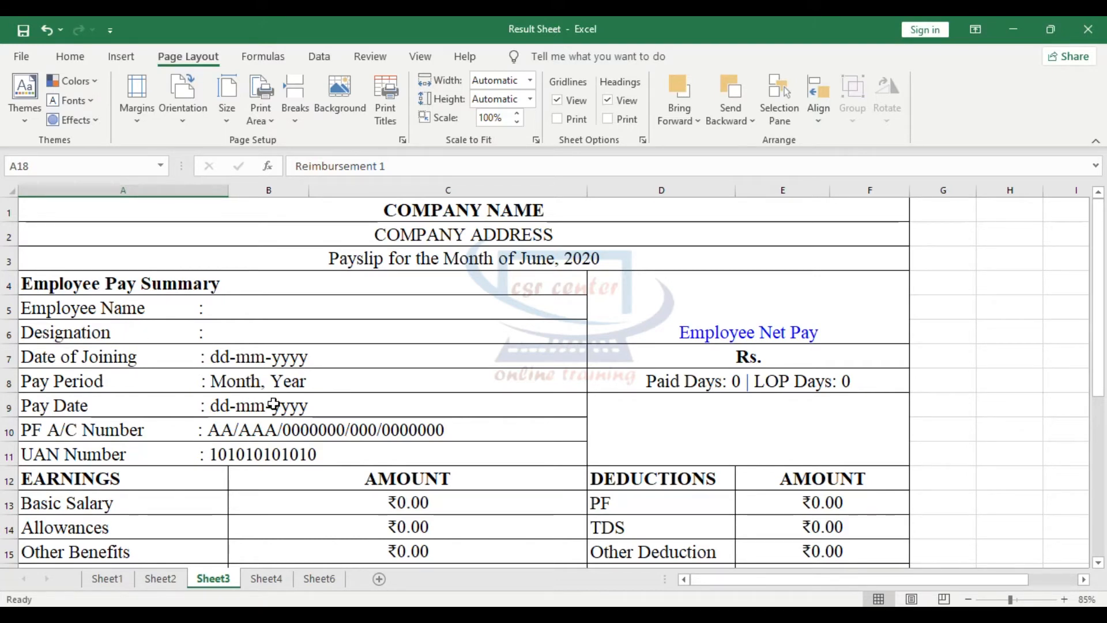
scroll(274, 404, "down", 2)
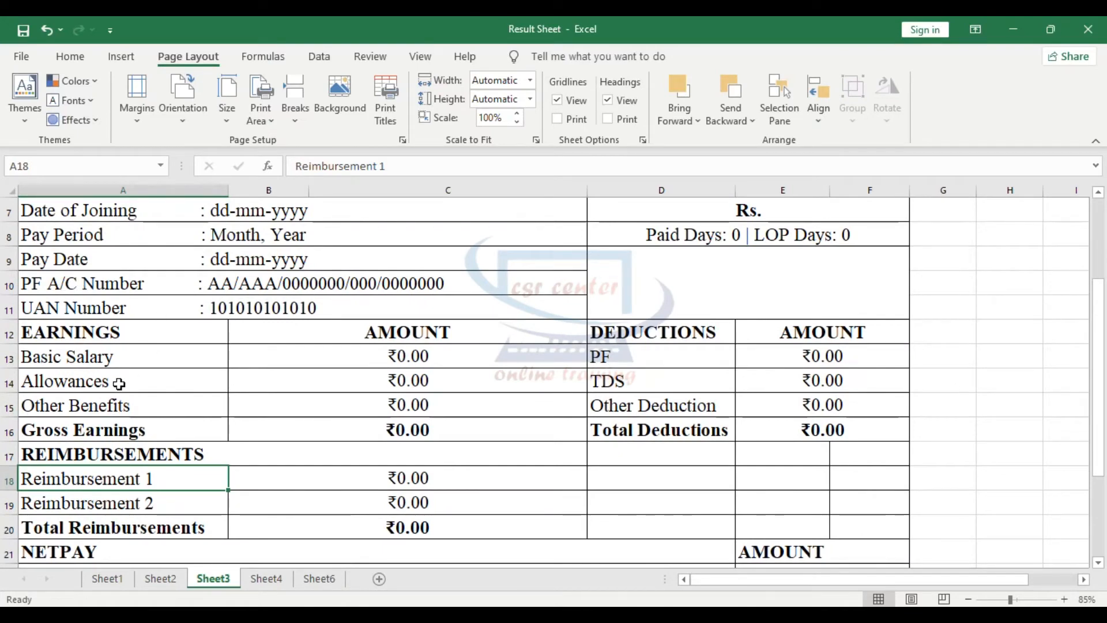
scroll(142, 392, "down", 1)
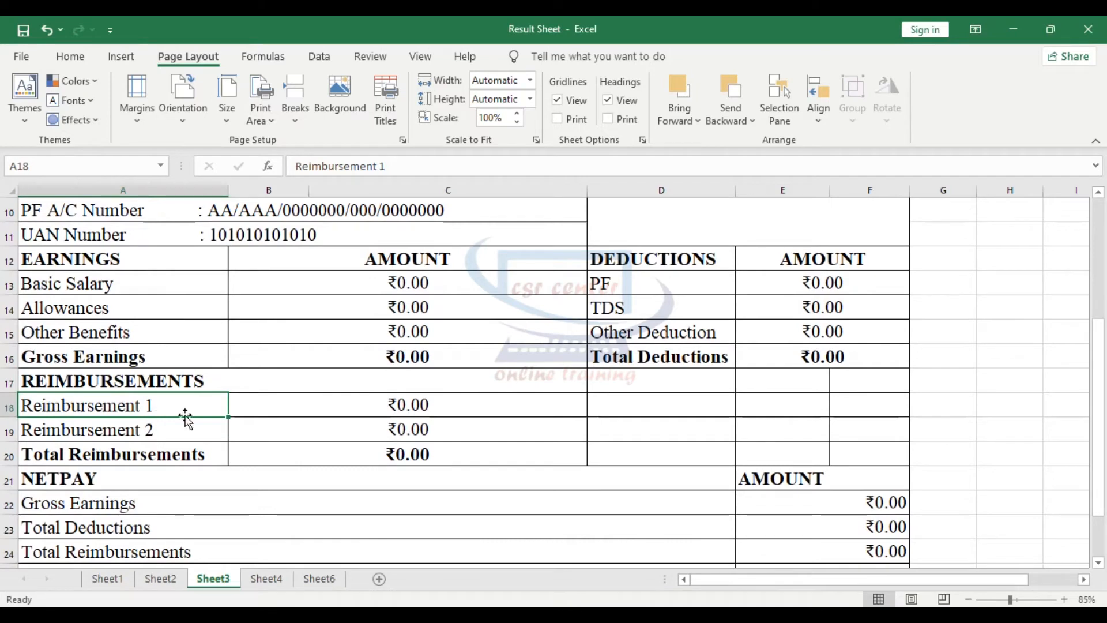
scroll(185, 416, "down", 1)
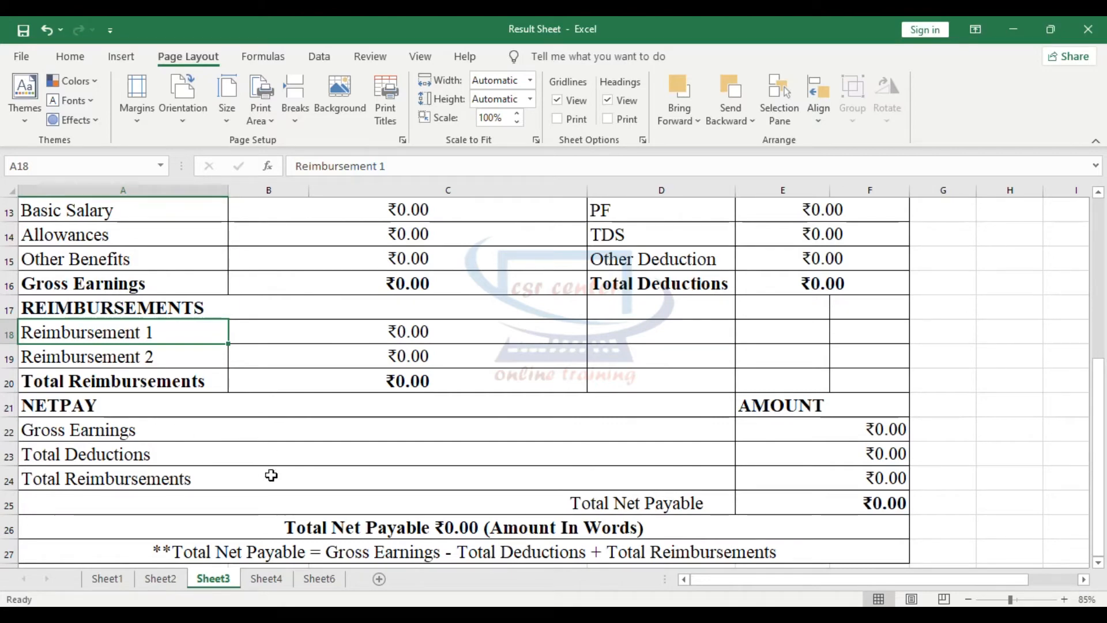
key("ctrl+Page_Down")
scroll(451, 424, "down", 1)
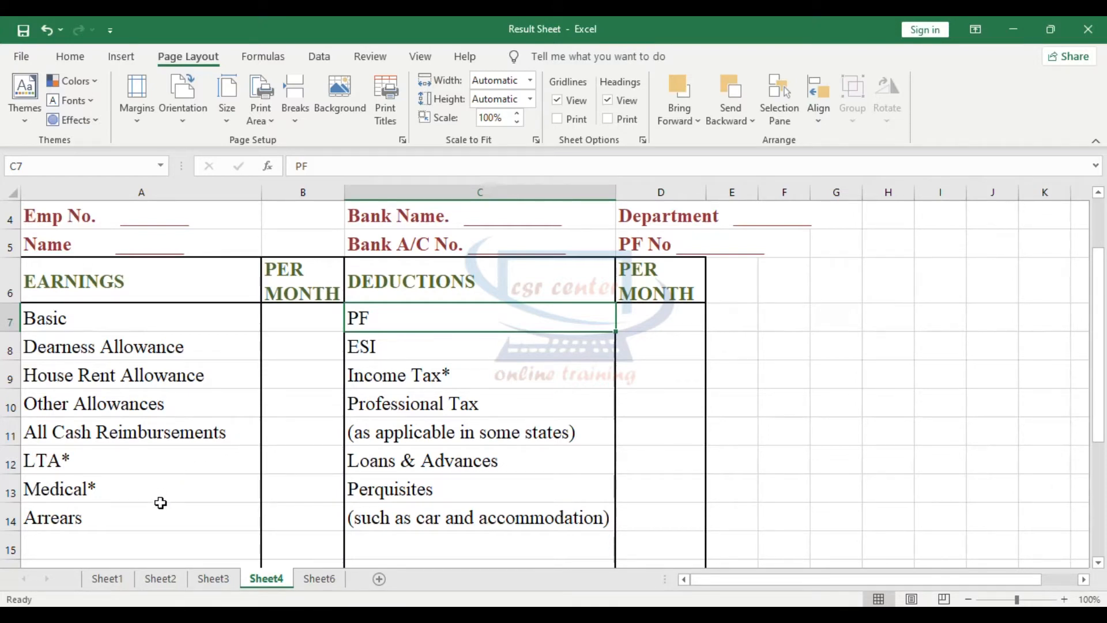
- Open Sheet6 and examine its payslip header fields for company, month, PF number, employee and bank details
left_click(320, 578)
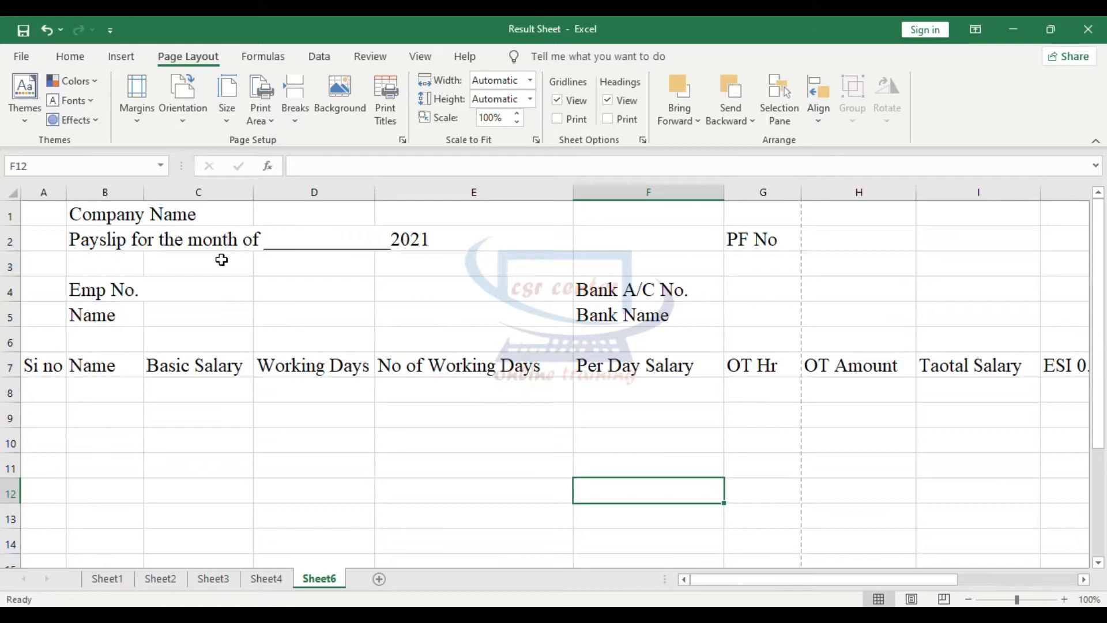
left_click(309, 215)
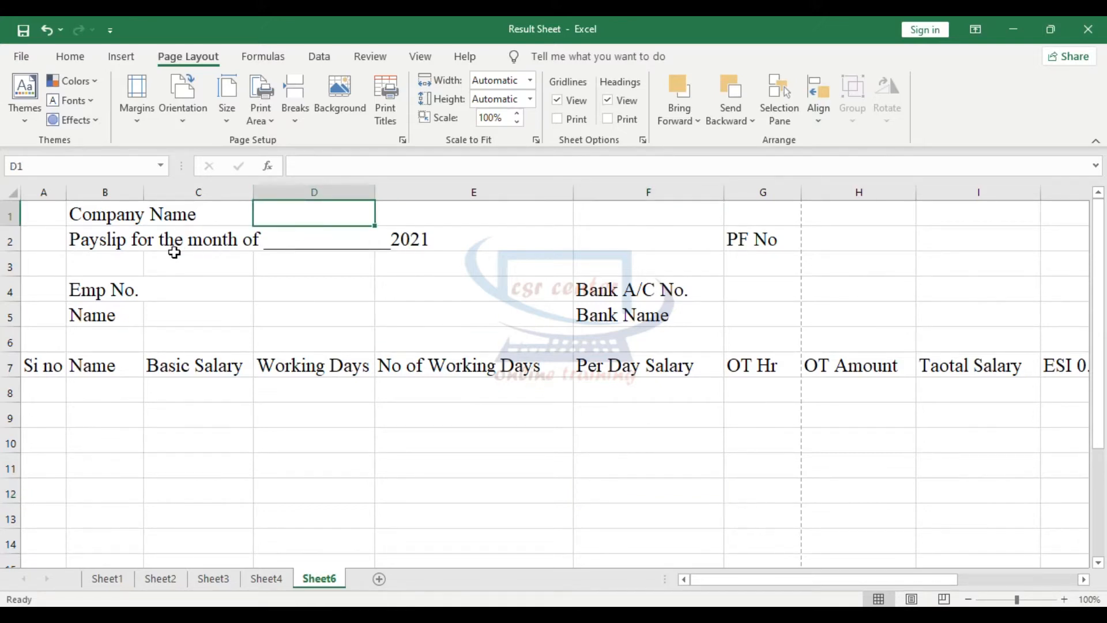
left_click(328, 243)
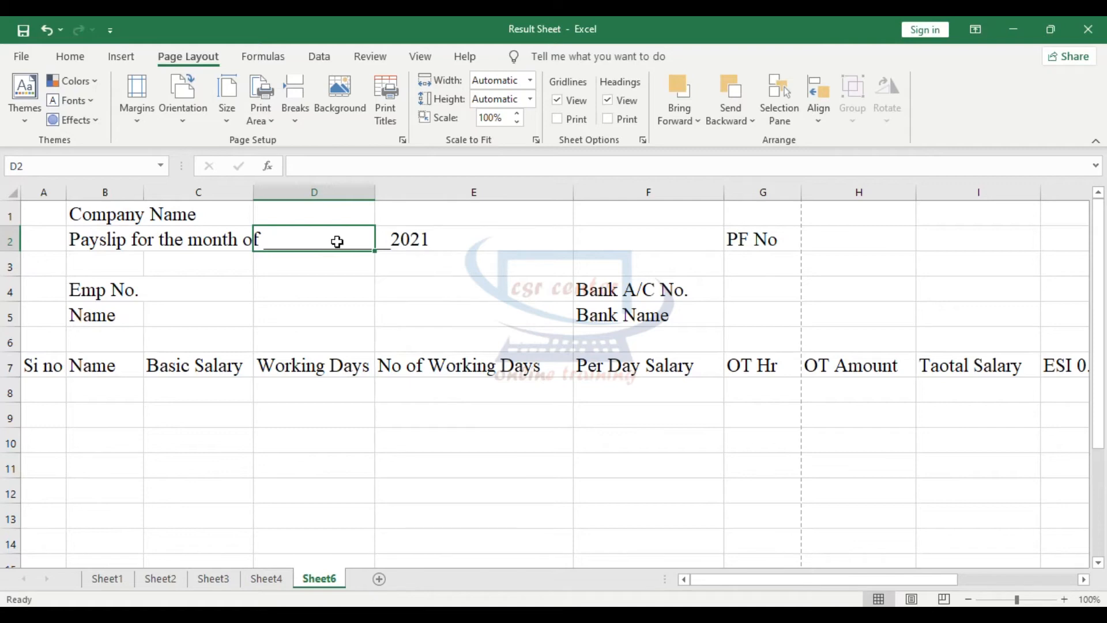
left_click(823, 242)
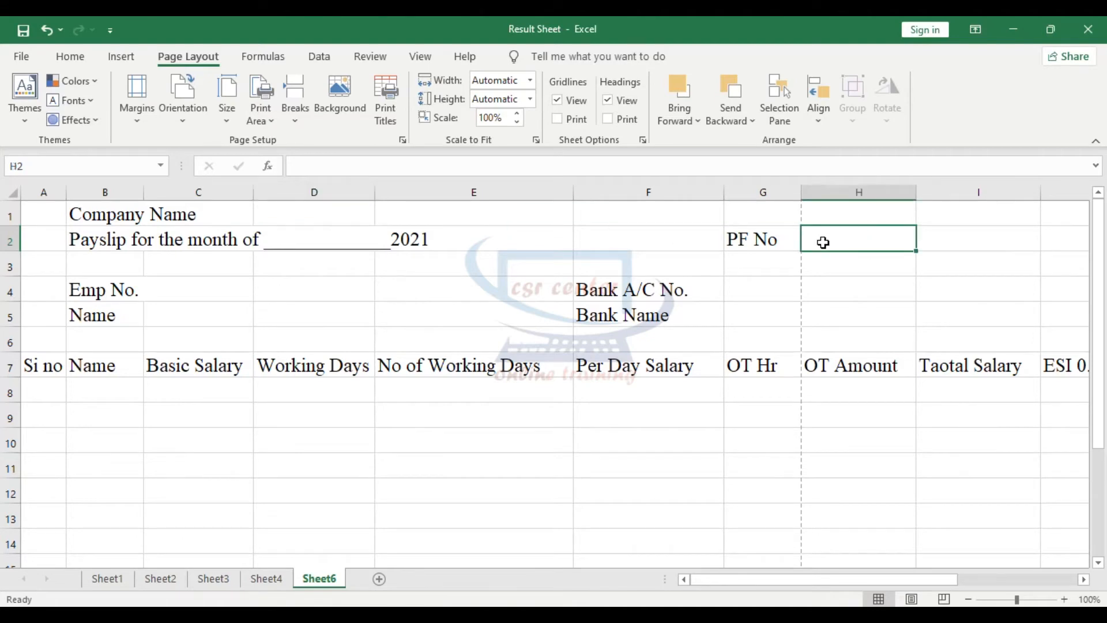
left_click(761, 263)
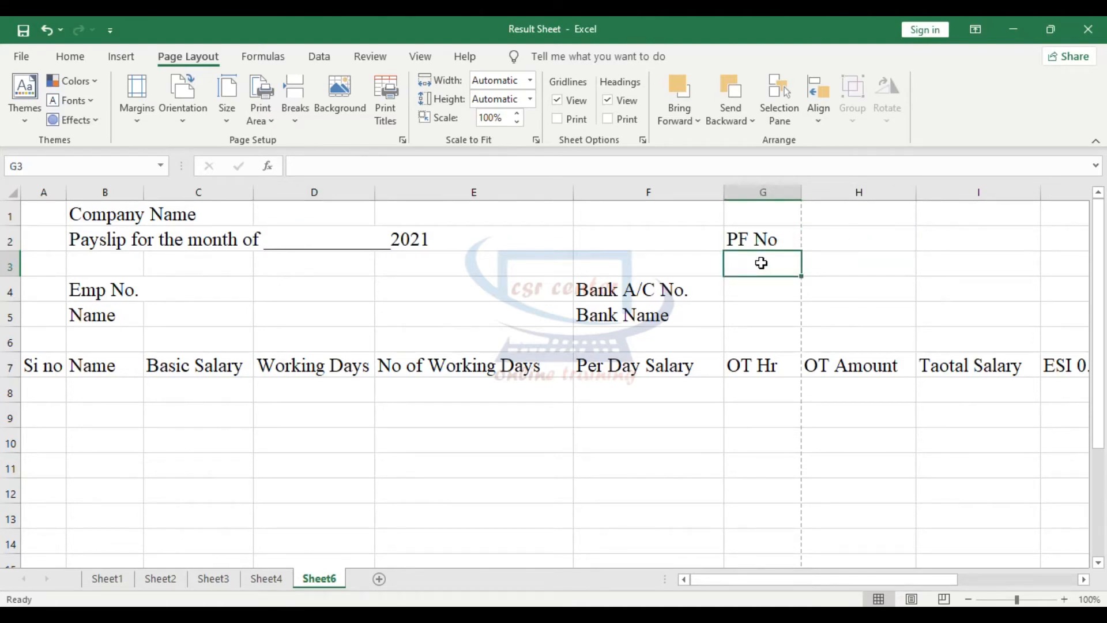
left_click(176, 292)
left_click(213, 314)
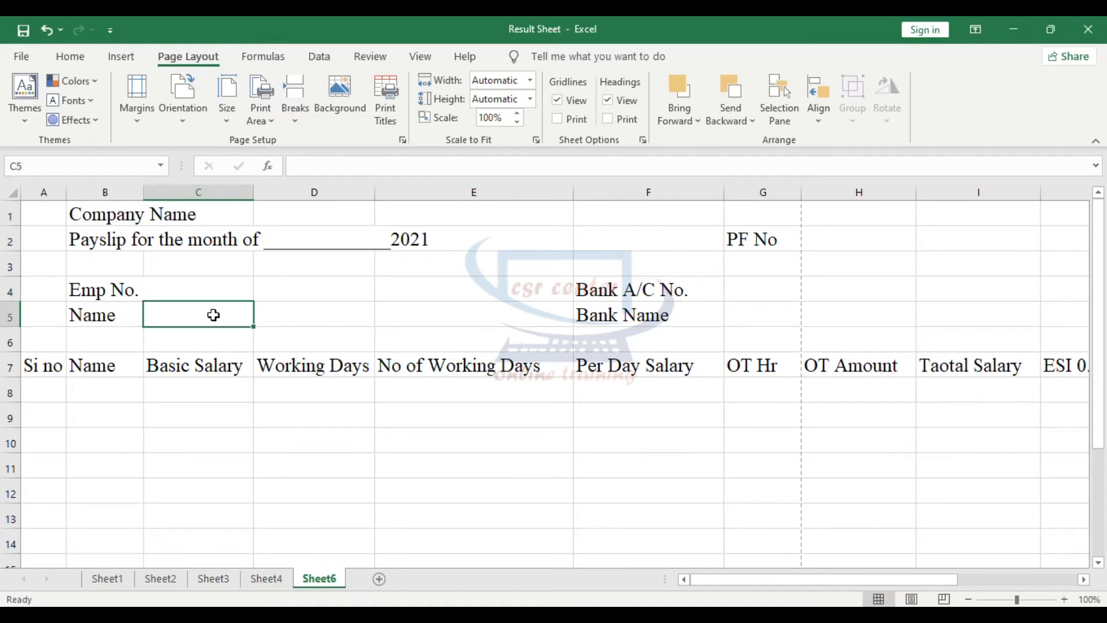
left_click(756, 291)
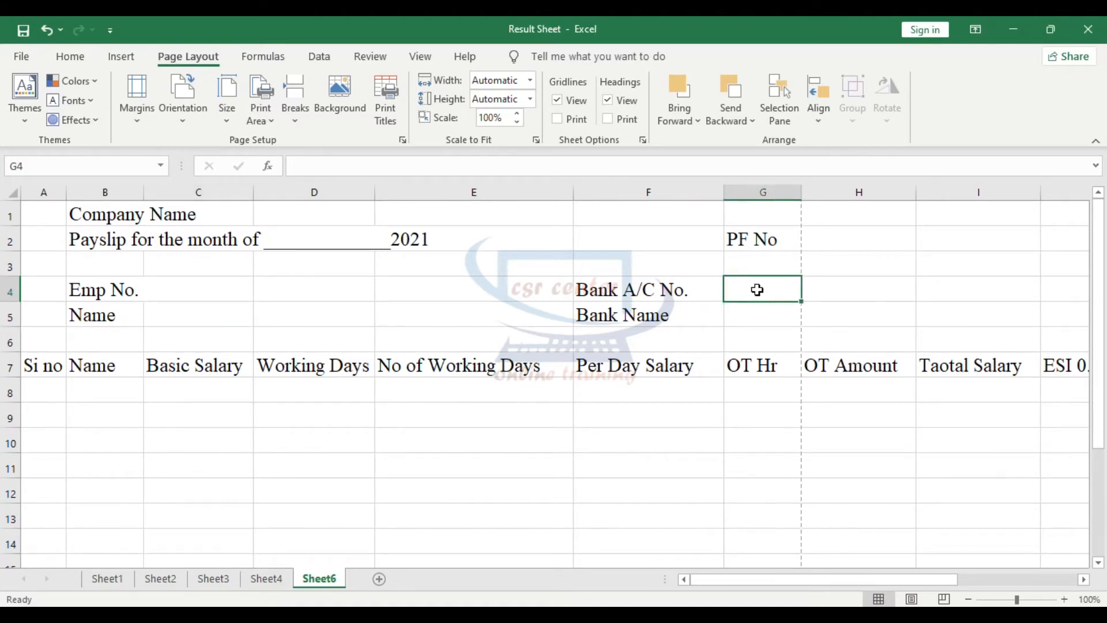
left_click(759, 313)
left_click_drag(103, 291, 749, 312)
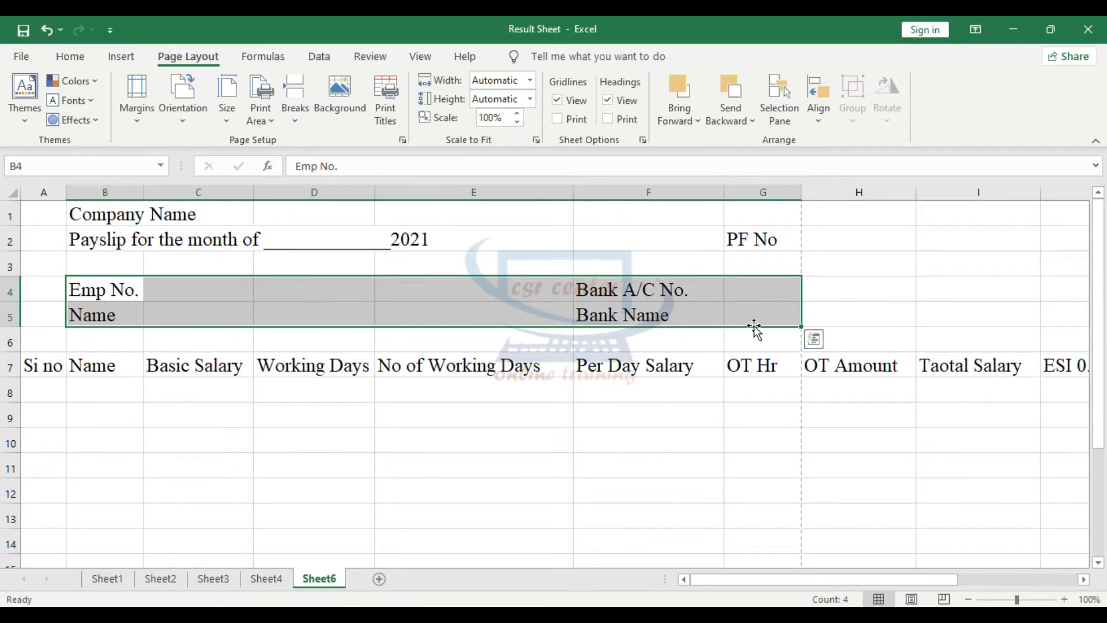
- In row 9 of Sheet6, enter serial number 1, the employee's name and a basic salary of 9000
left_click(40, 414)
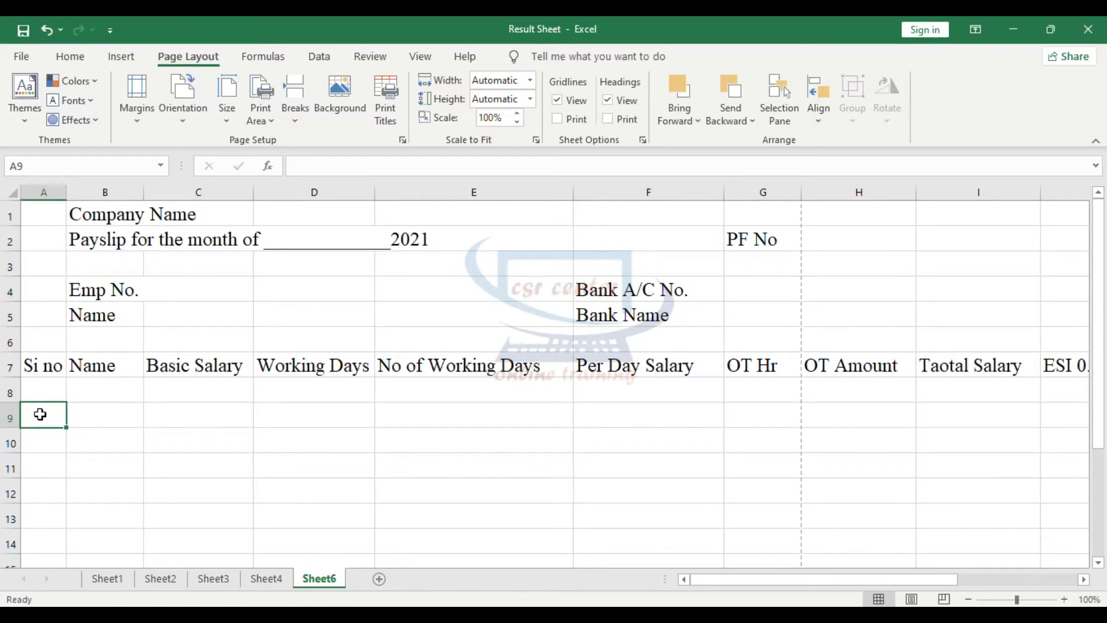
type("1")
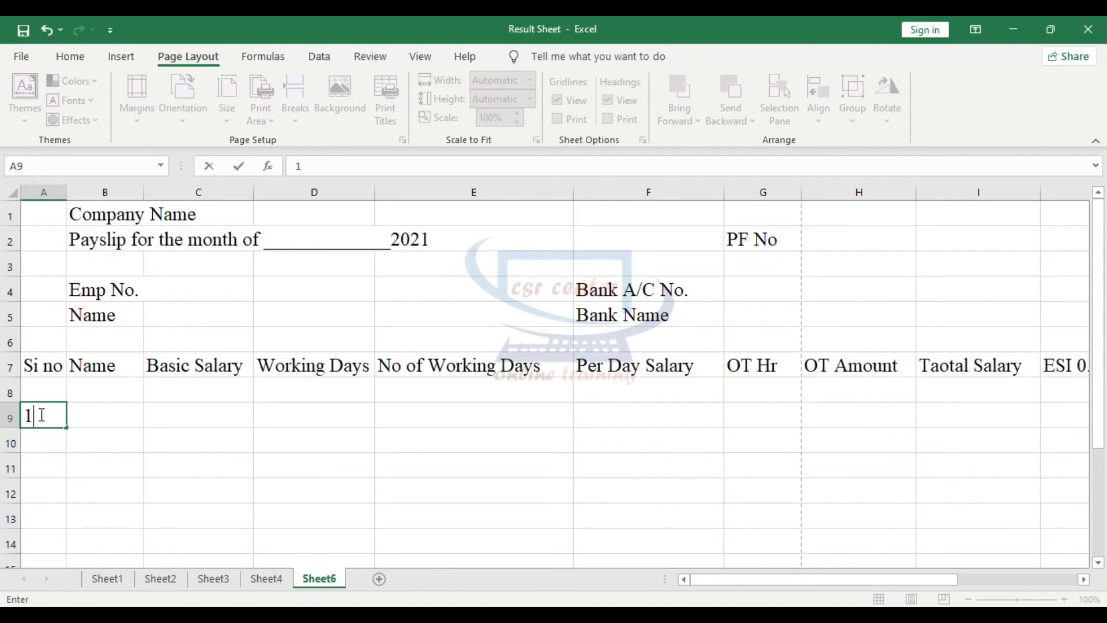
left_click(101, 419)
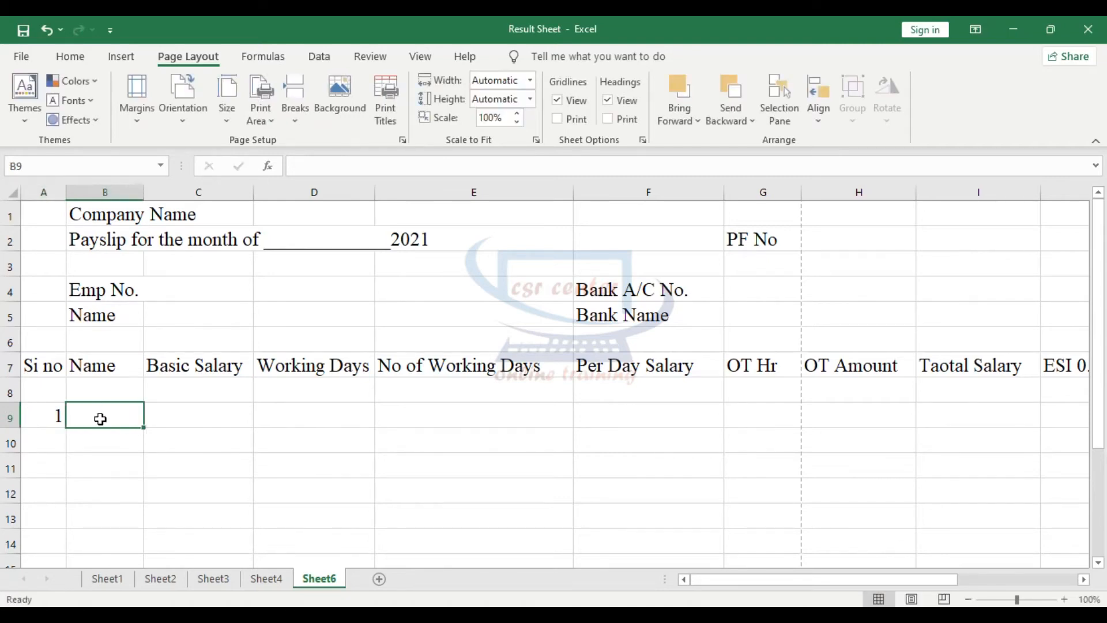
type("Raju")
left_click(222, 416)
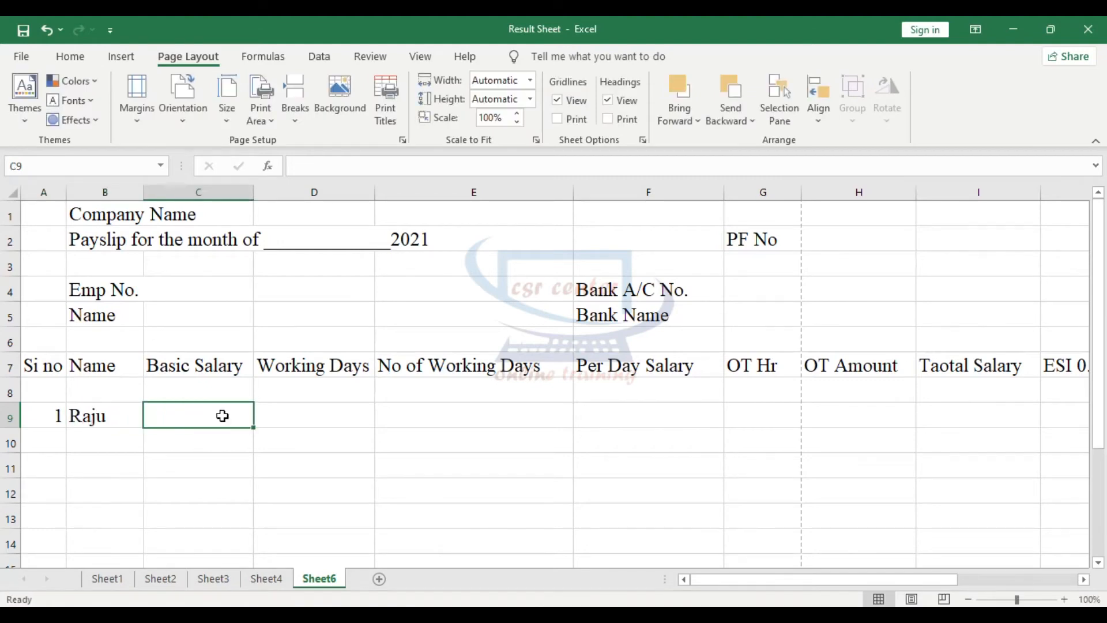
type("9")
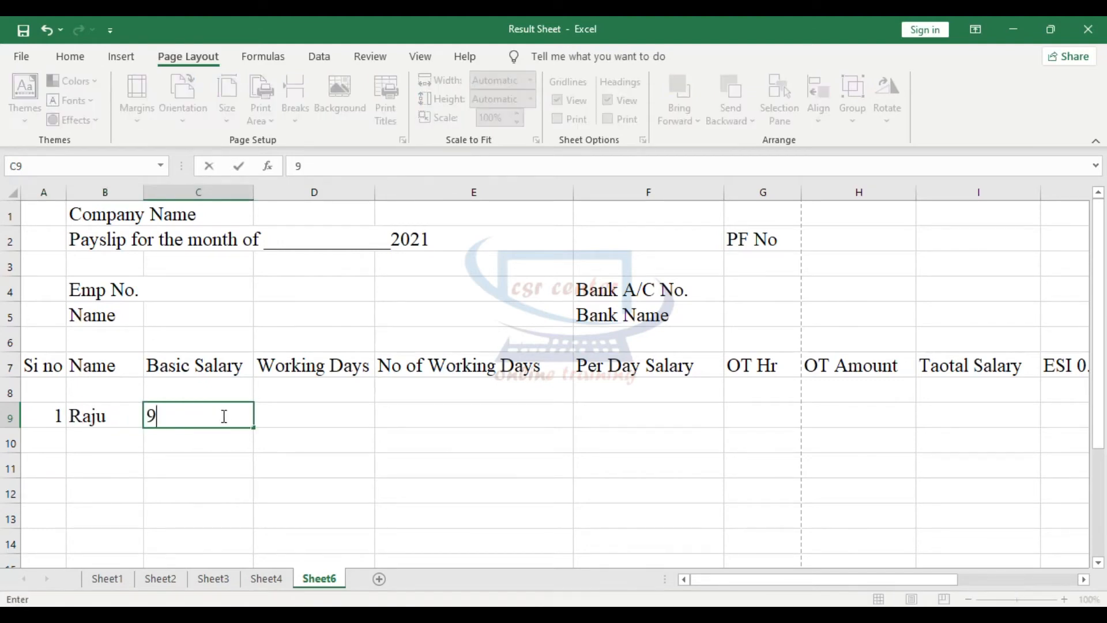
type("000")
- Enter 30 under Working Days and 26 under No of Working Days for the employee in row 9
left_click(314, 417)
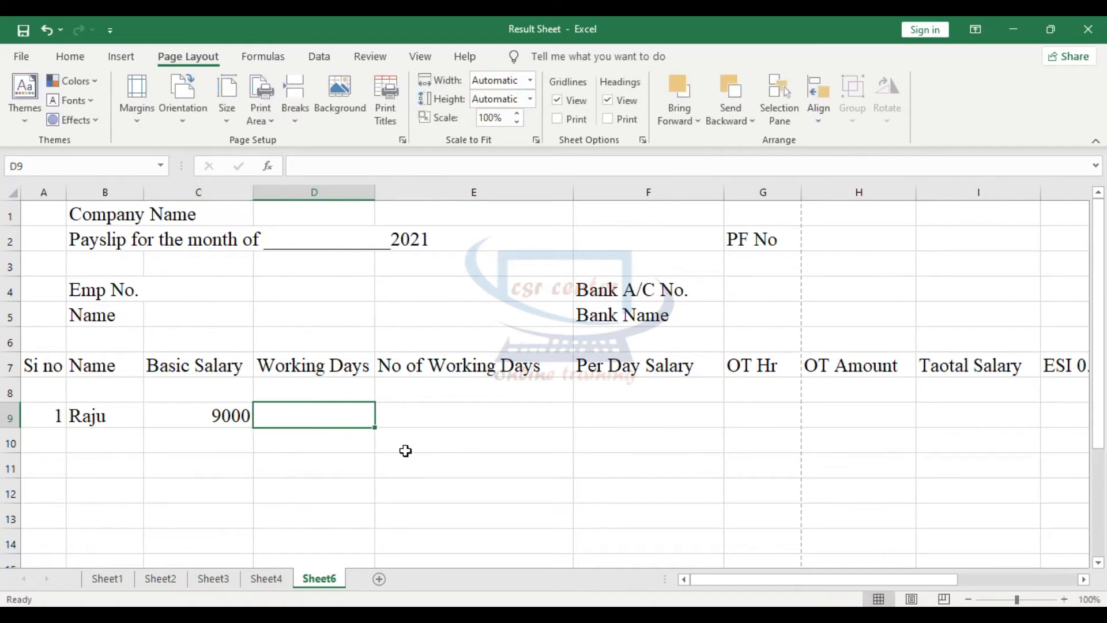
type("30")
key("Tab")
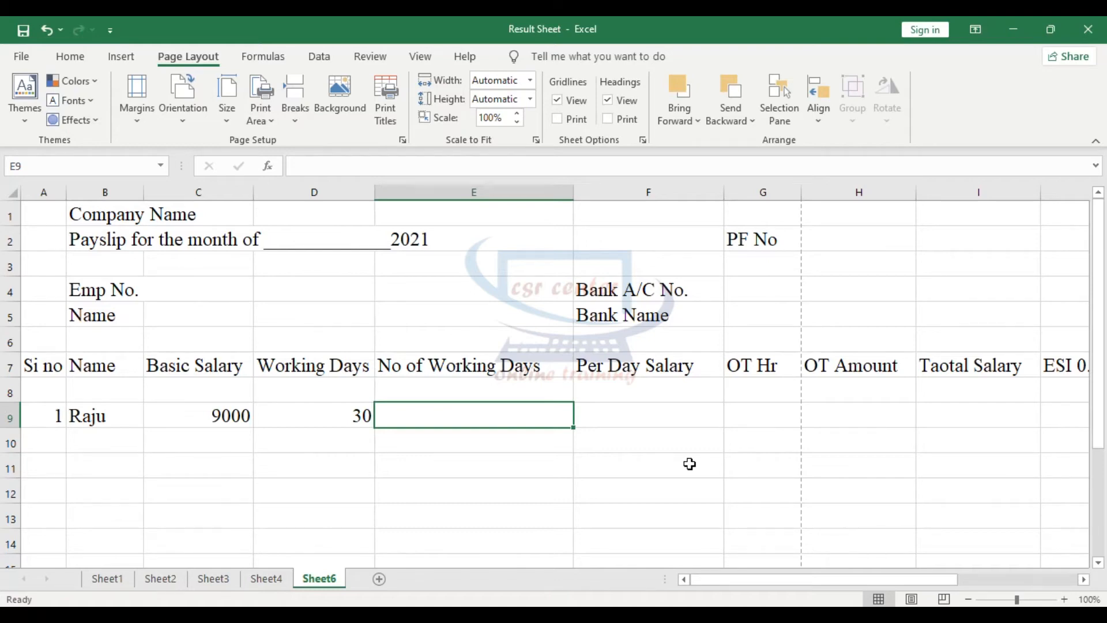
type("26")
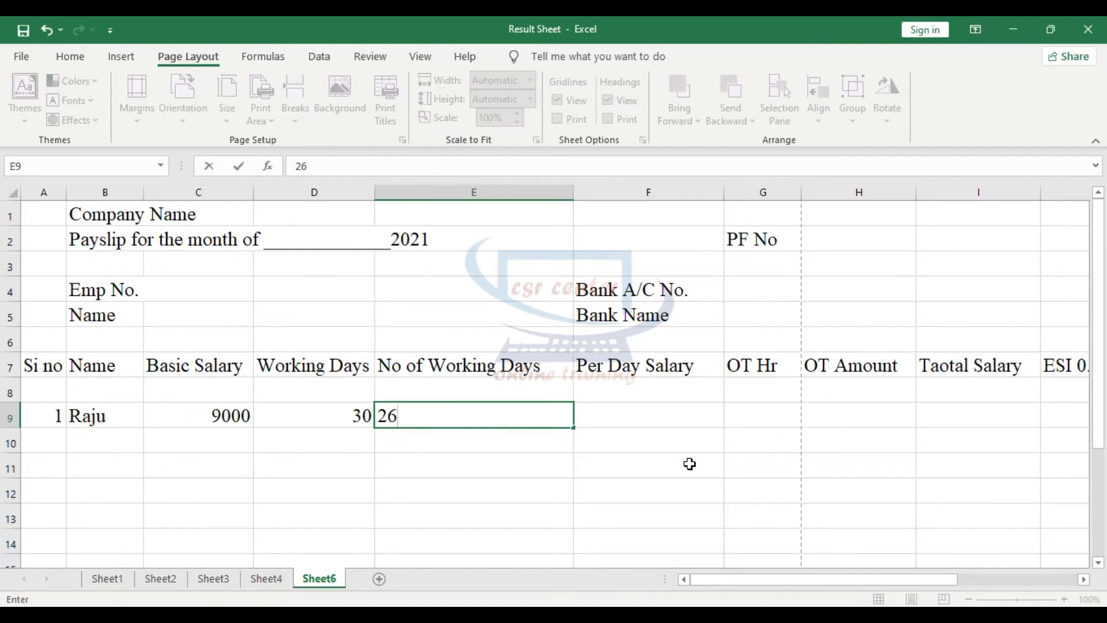
left_click(628, 422)
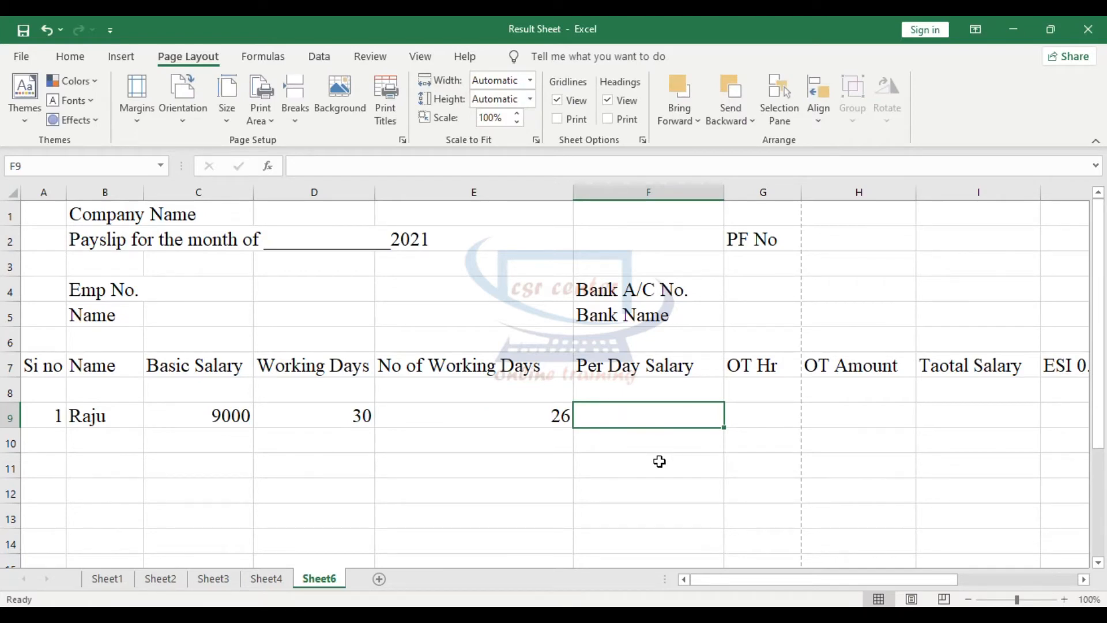
- Calculate the salary per day in cell E12 with the formula =C9/30 and check the cell it references
left_click(489, 496)
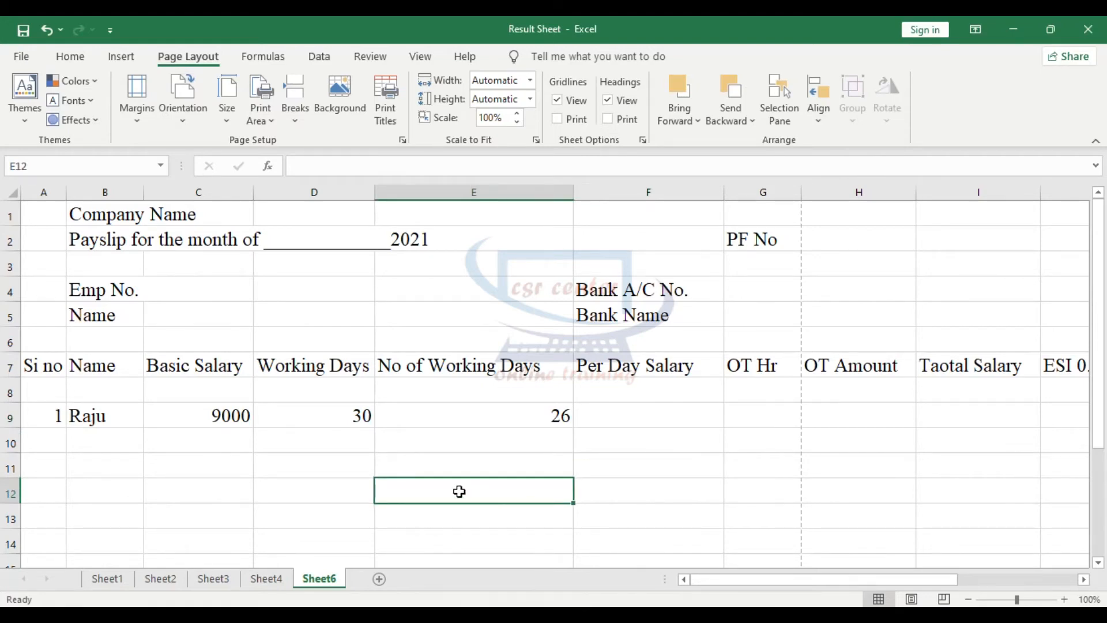
type("=")
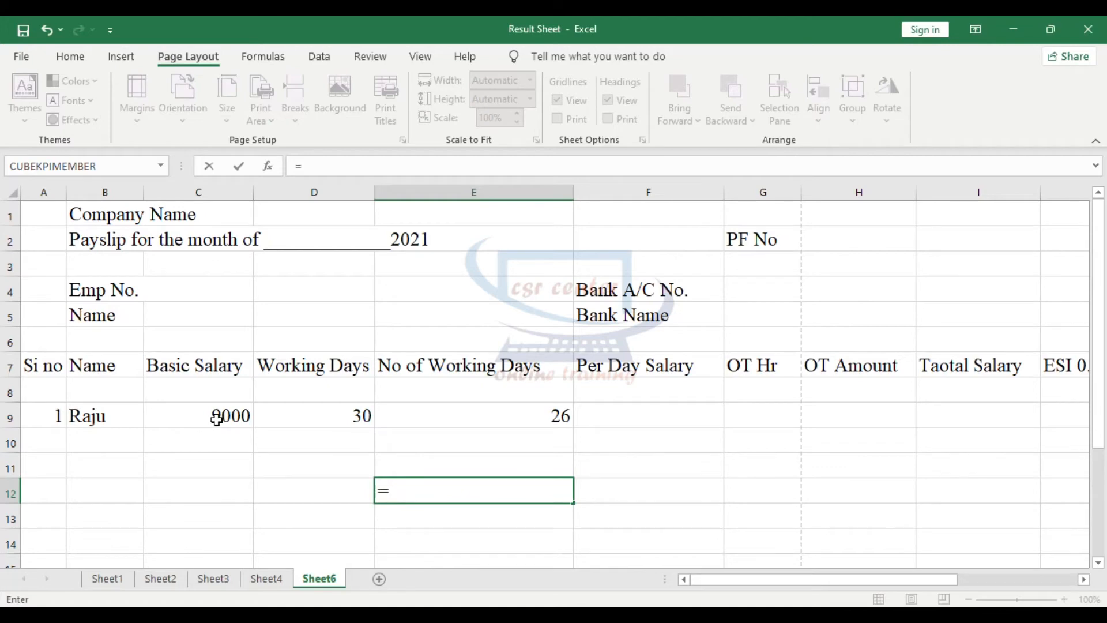
left_click(216, 419)
type("/30")
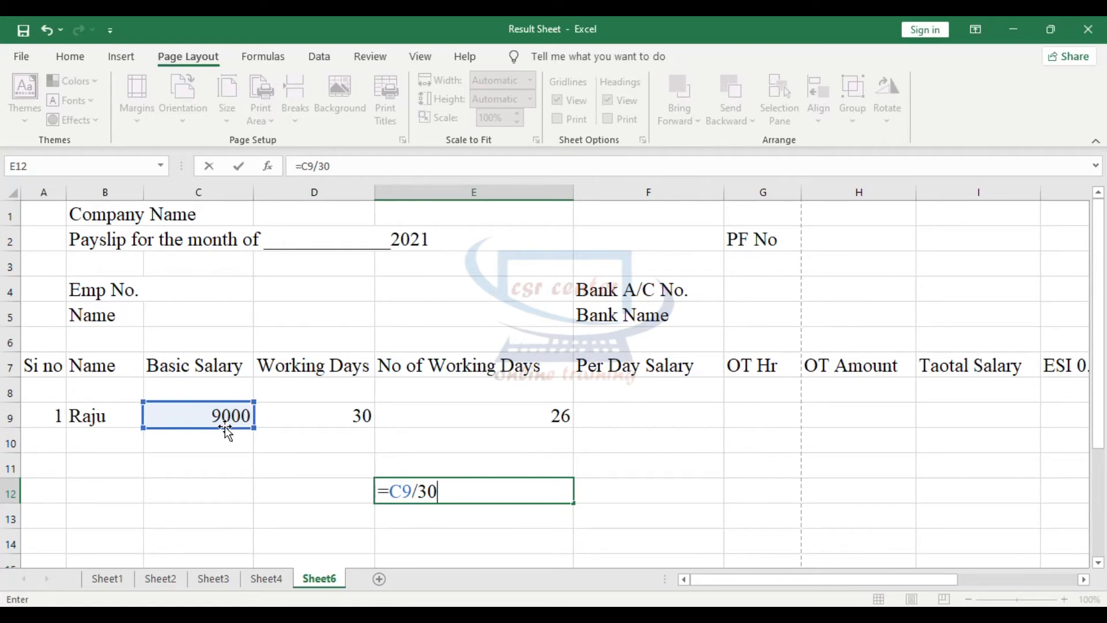
key("Return")
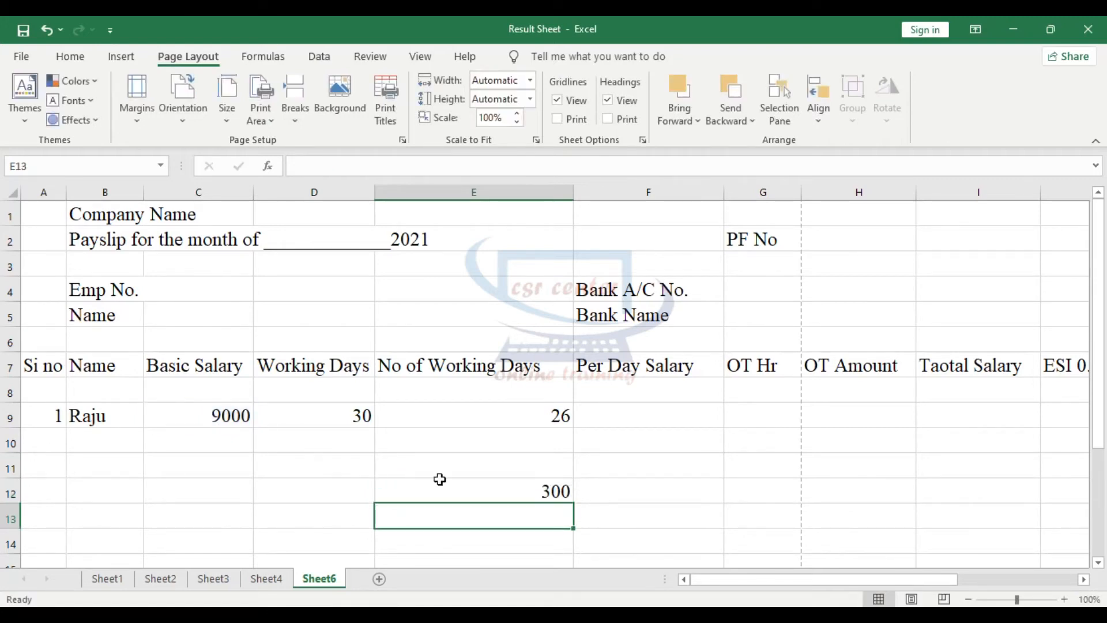
left_click(465, 493)
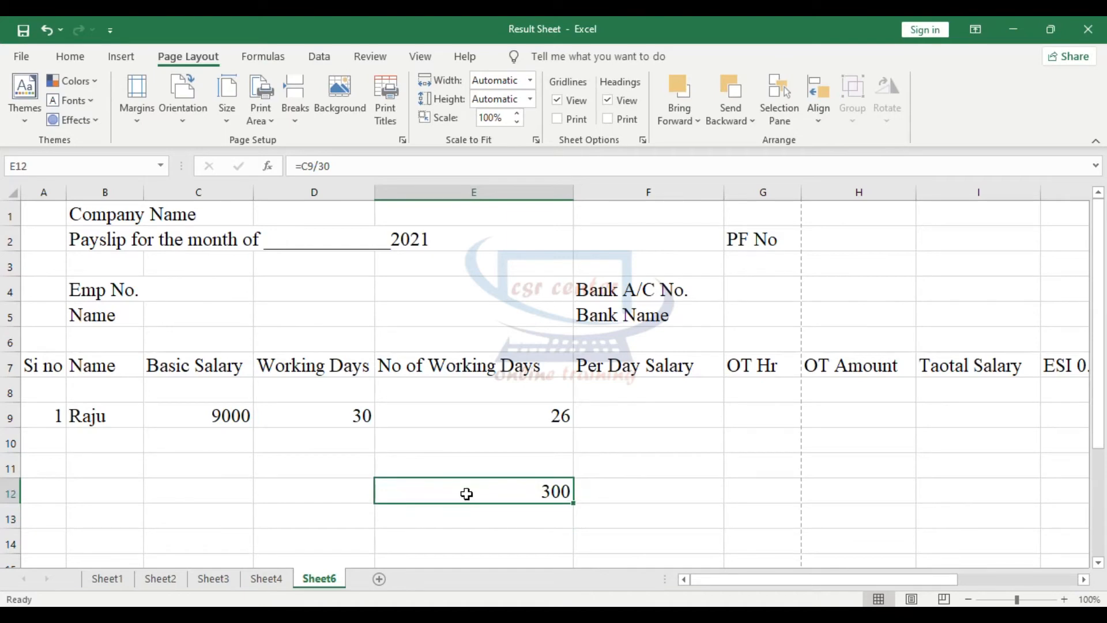
left_click(205, 419)
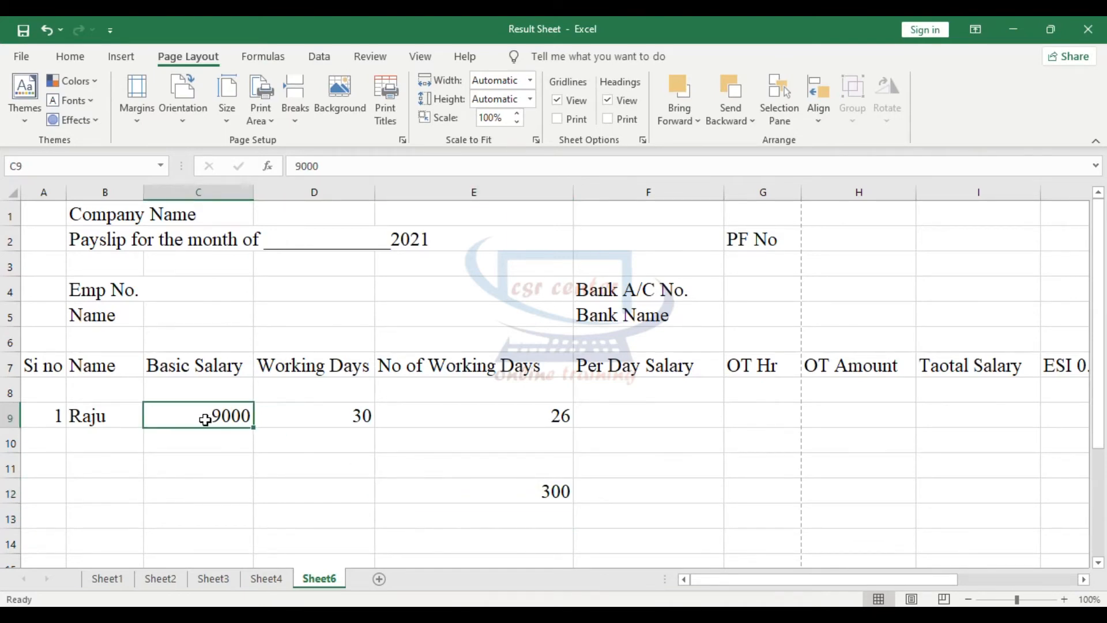
left_click(476, 496)
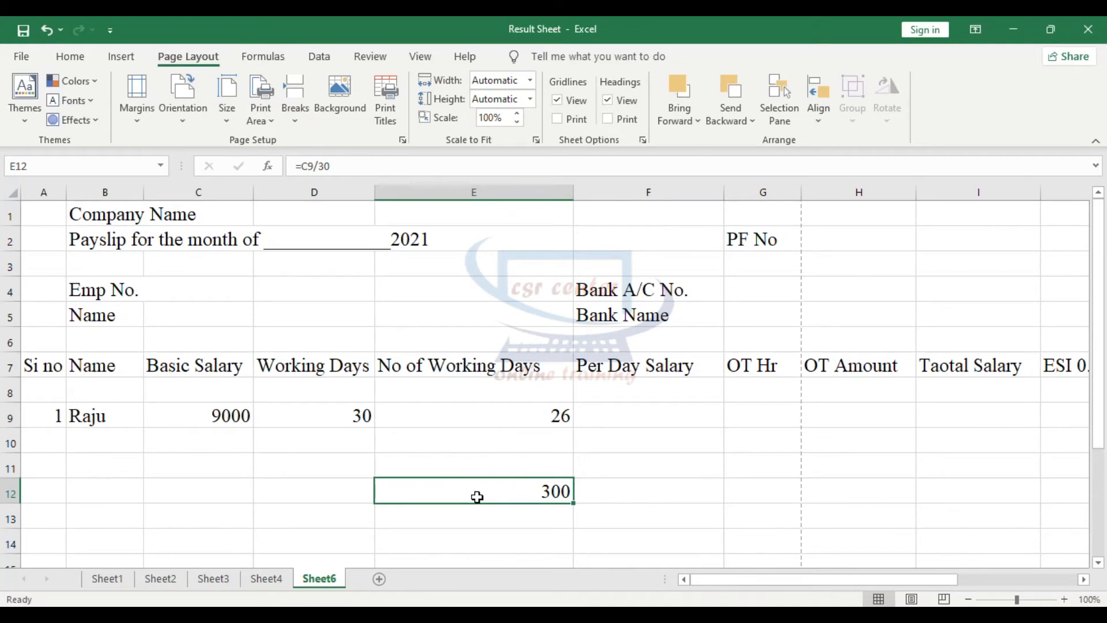
left_click(470, 510)
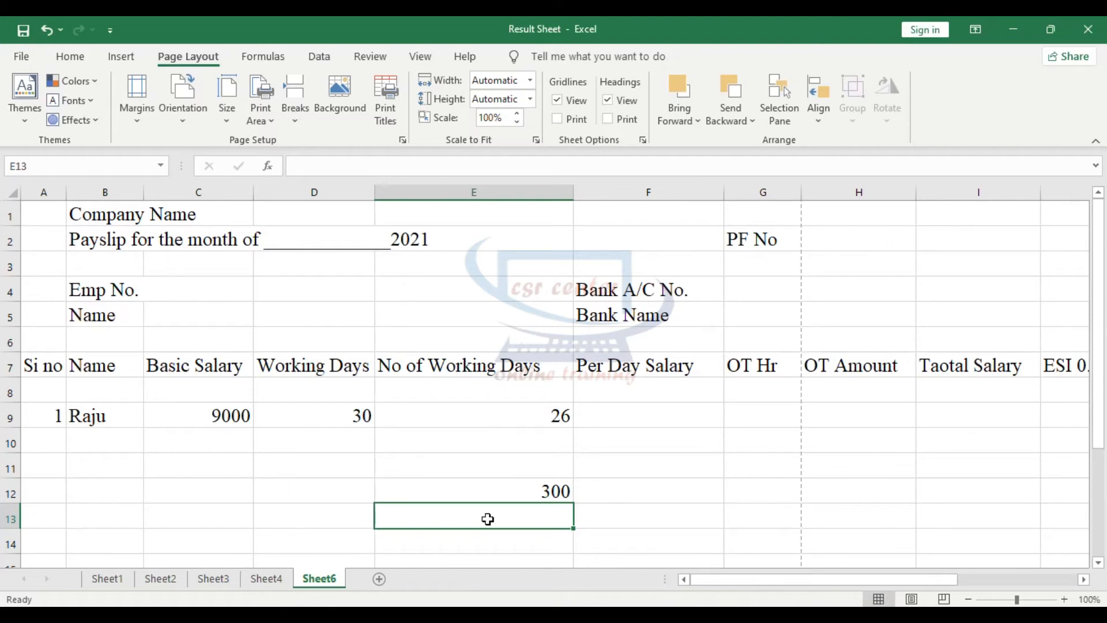
- Calculate the salary per hour in cell E13 with the formula =E12/8 and check the salary cells behind it
type("=")
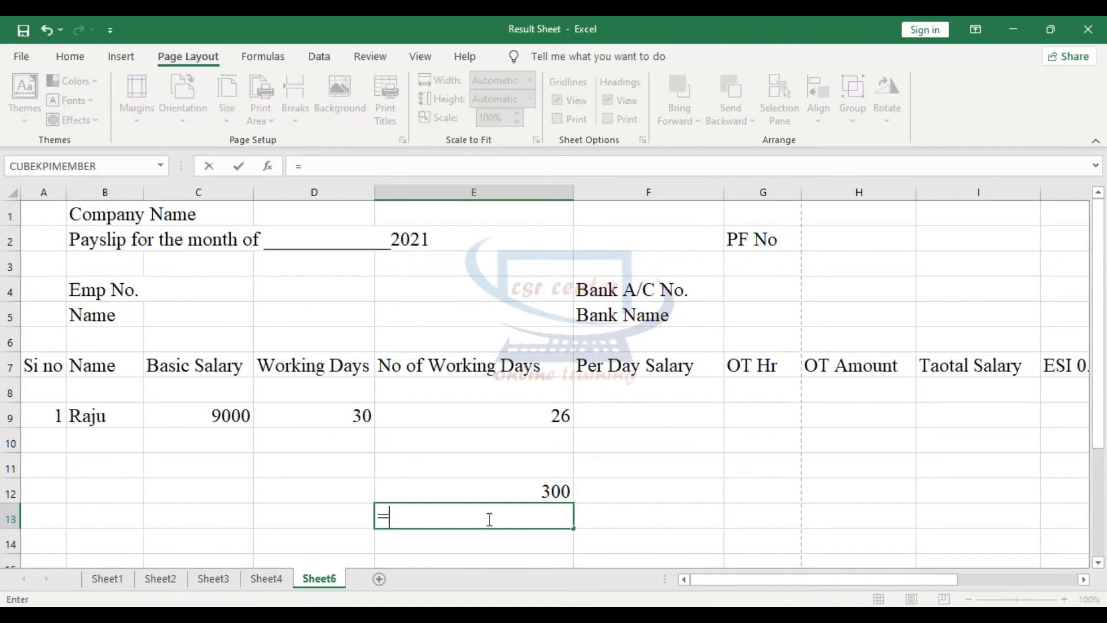
left_click(506, 486)
type("/8")
key("Return")
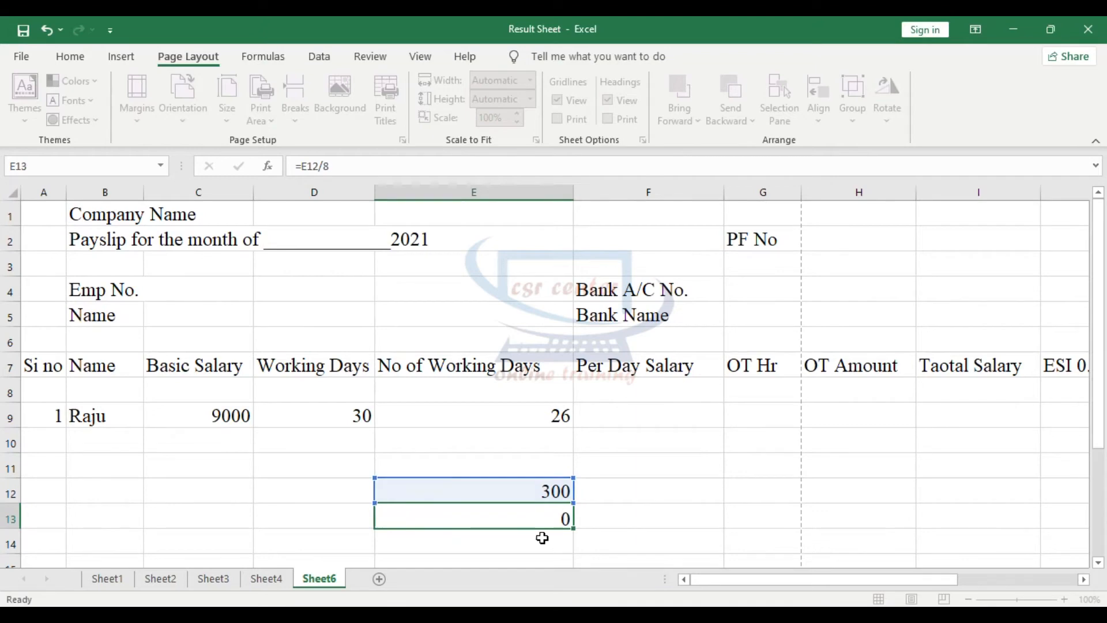
left_click(212, 417)
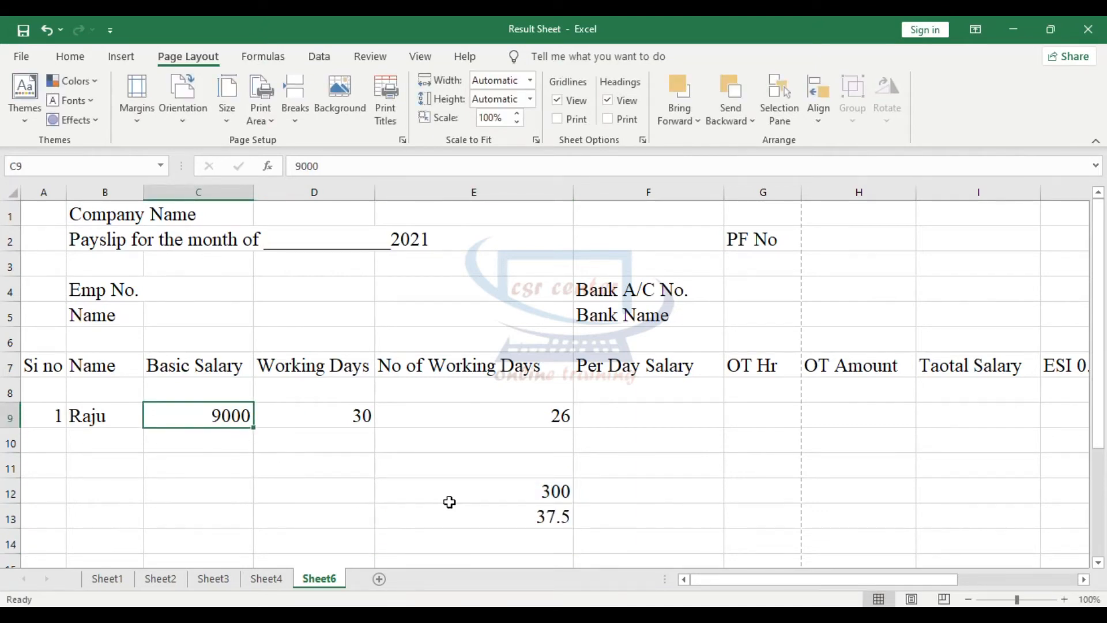
left_click(470, 499)
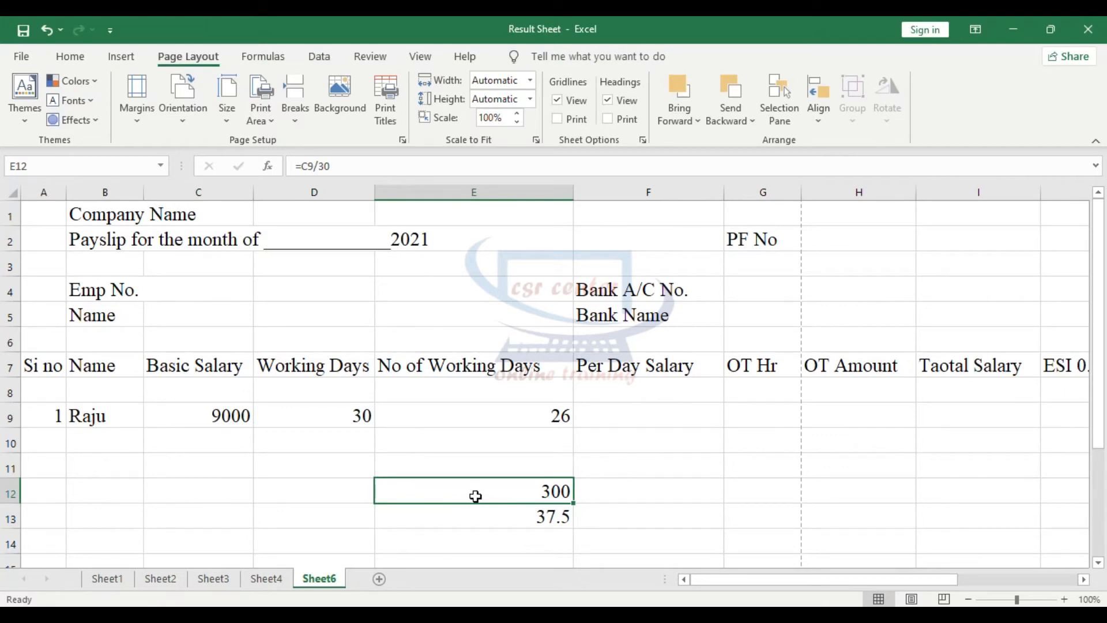
- Display the hourly salary in cell E13 with two decimal places
left_click(486, 520)
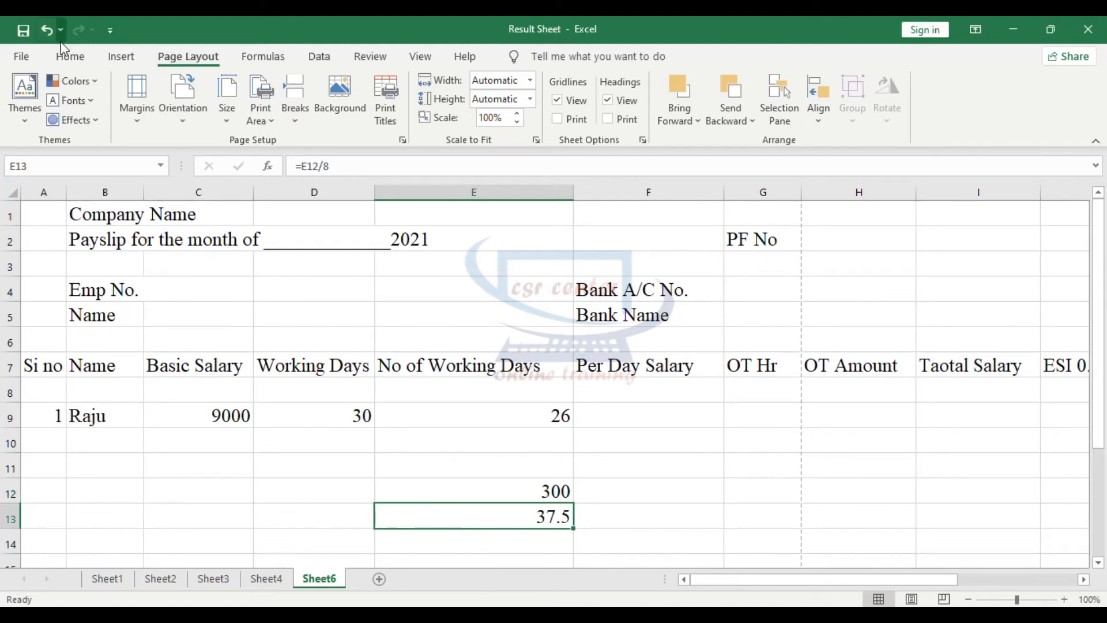
left_click(71, 56)
left_click(586, 113)
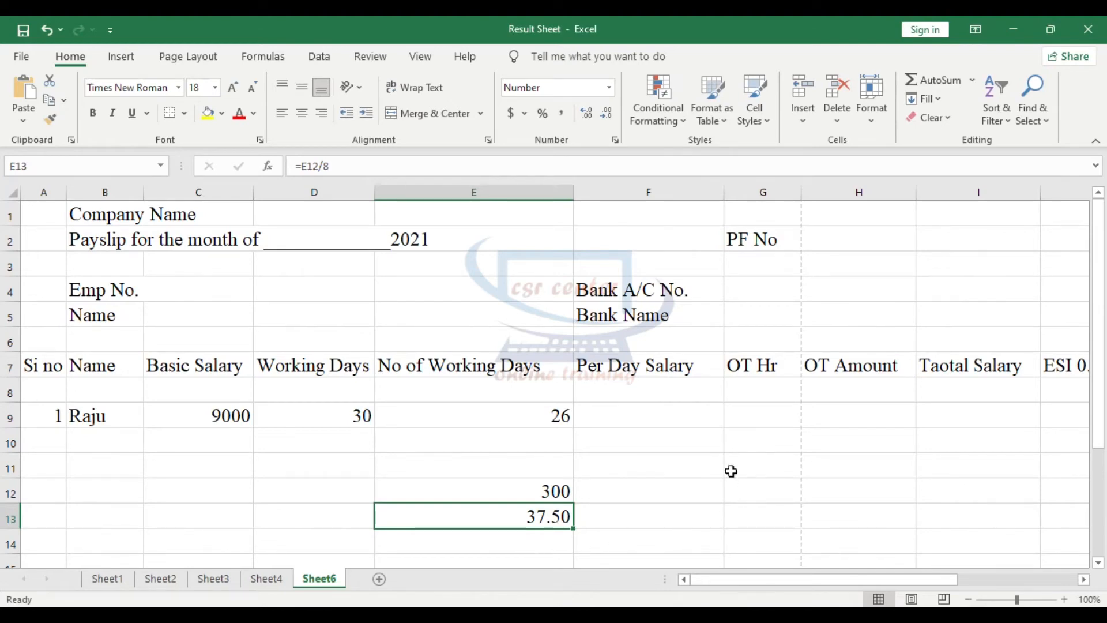
- Enter 300 under Per Day Salary and 65 under OT Hr for the employee in row 9
double_click(660, 414)
type("300")
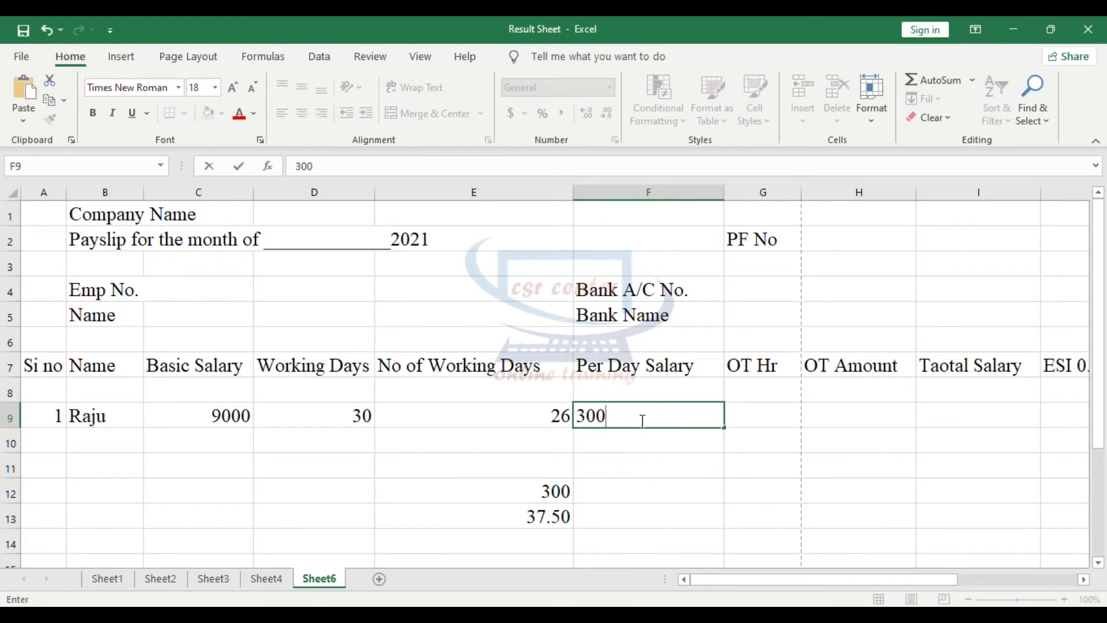
left_click(548, 493)
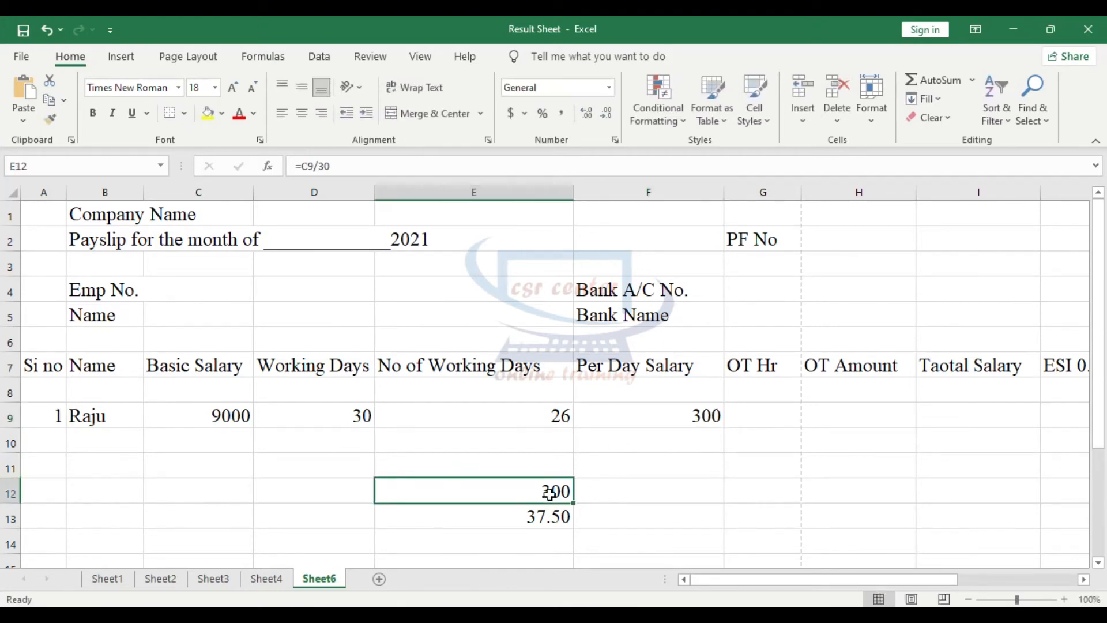
left_click(774, 412)
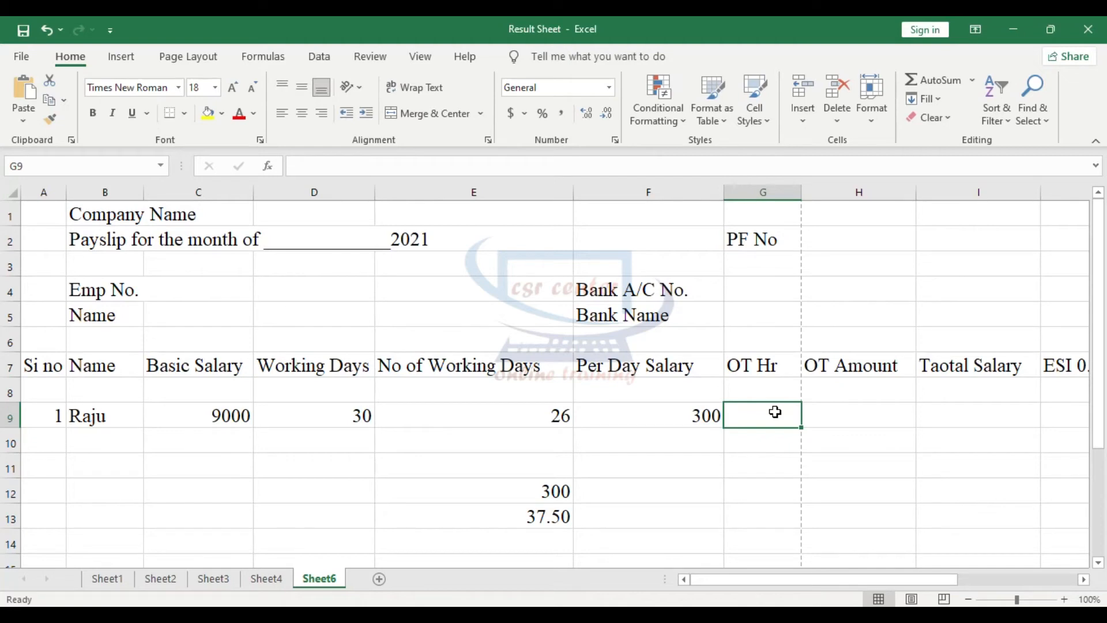
type("65")
key("Tab")
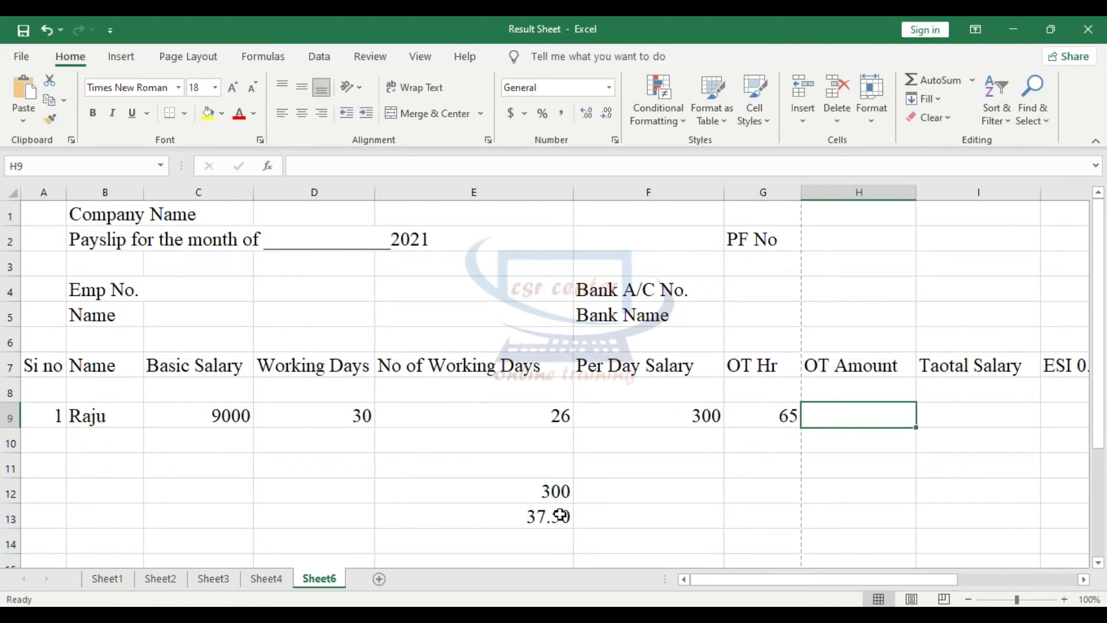
- Calculate the doubled hourly rate for overtime in cell E14 with the formula =E13+E13, checking the daily and hourly salary formulas
left_click(556, 489)
left_click(514, 517)
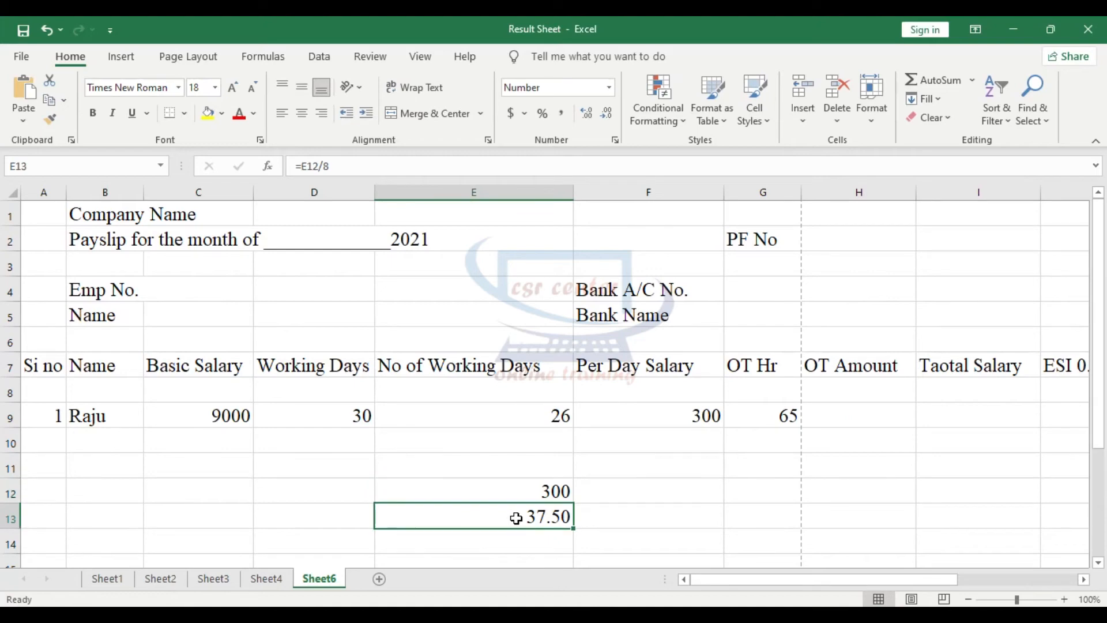
left_click(552, 488)
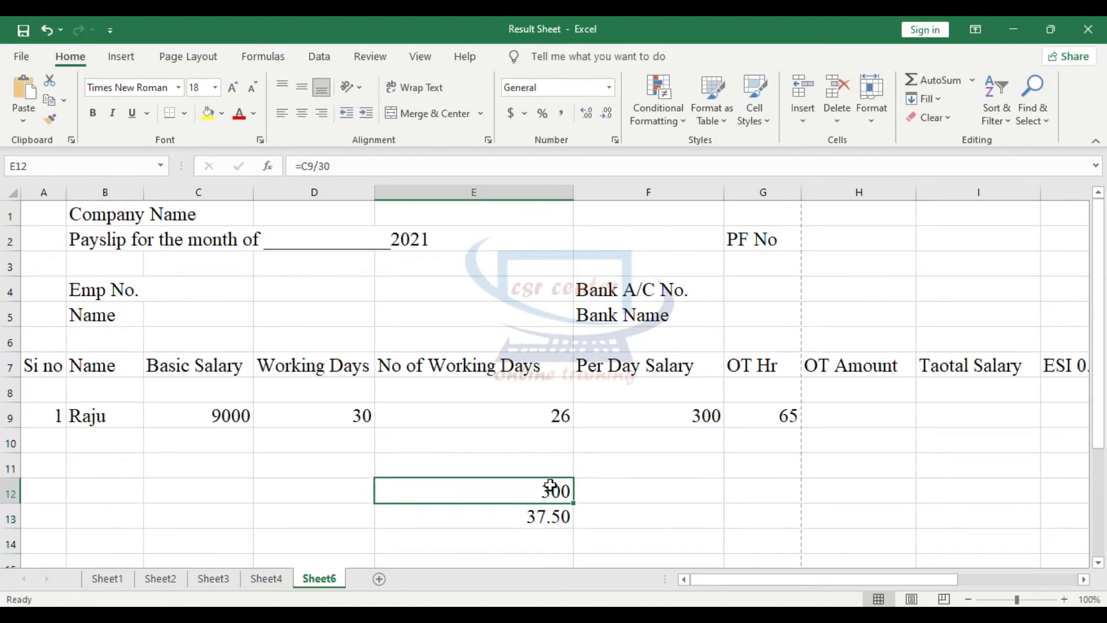
left_click(519, 520)
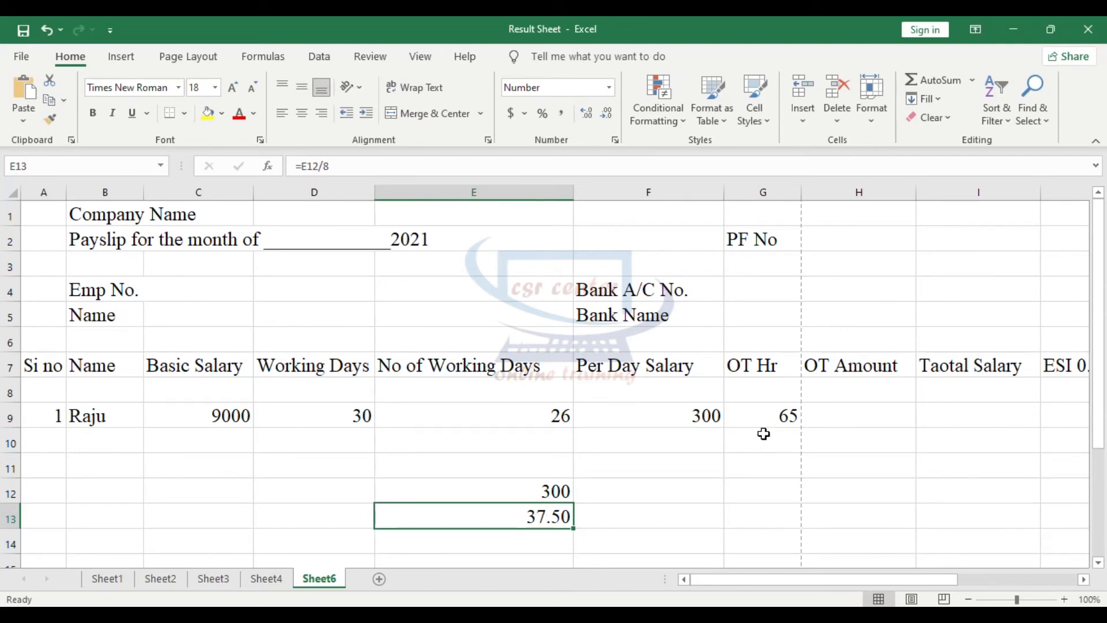
left_click(556, 539)
key("Up")
left_click(557, 537)
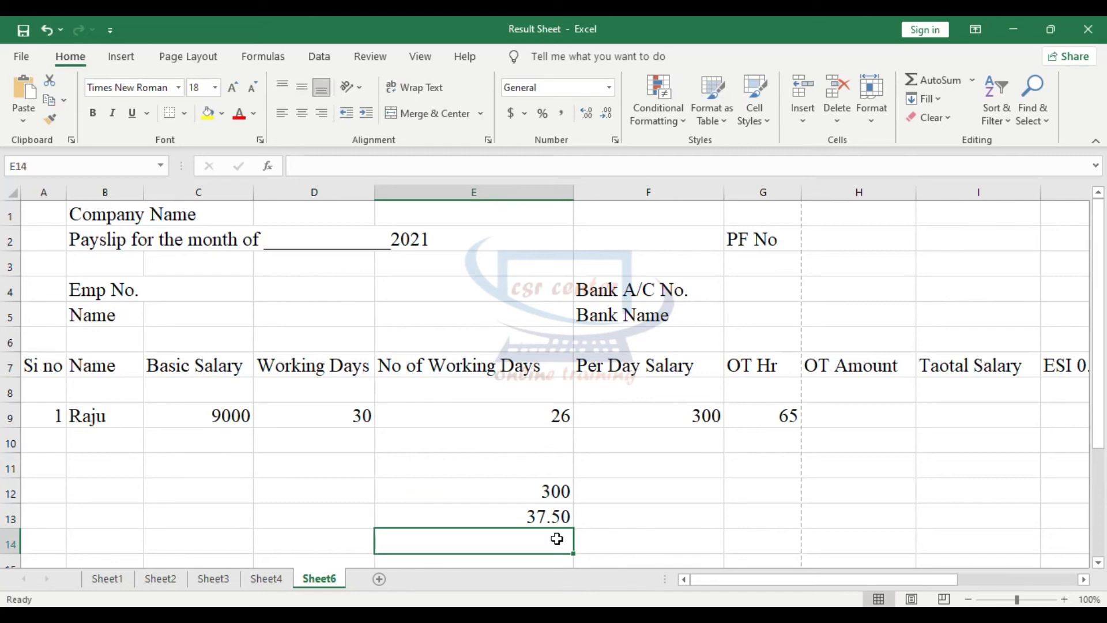
type("=")
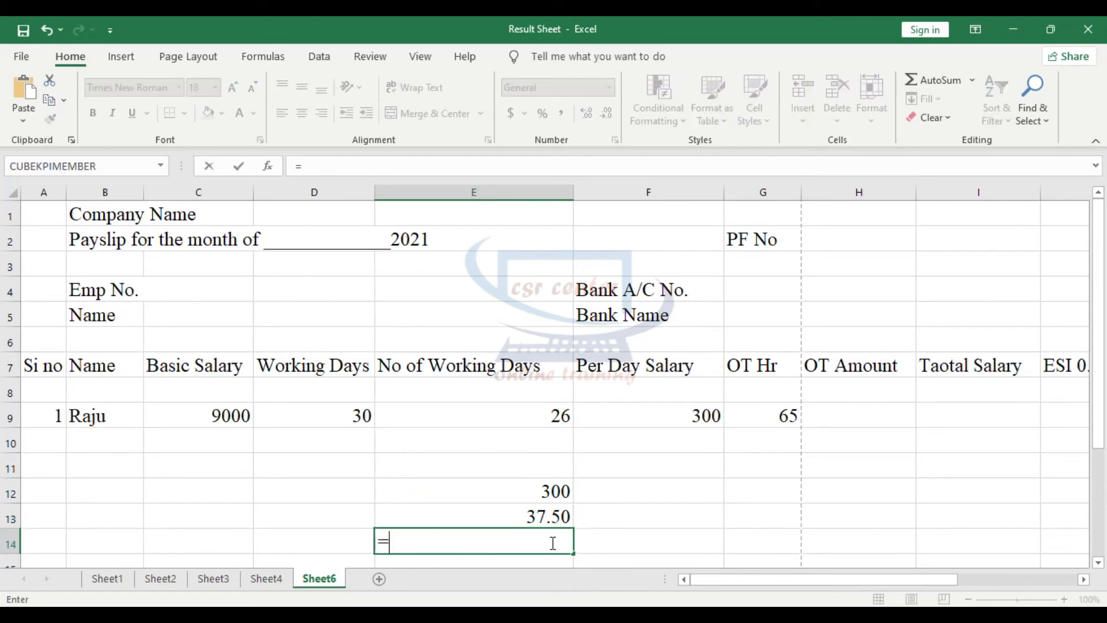
left_click(555, 524)
type("+")
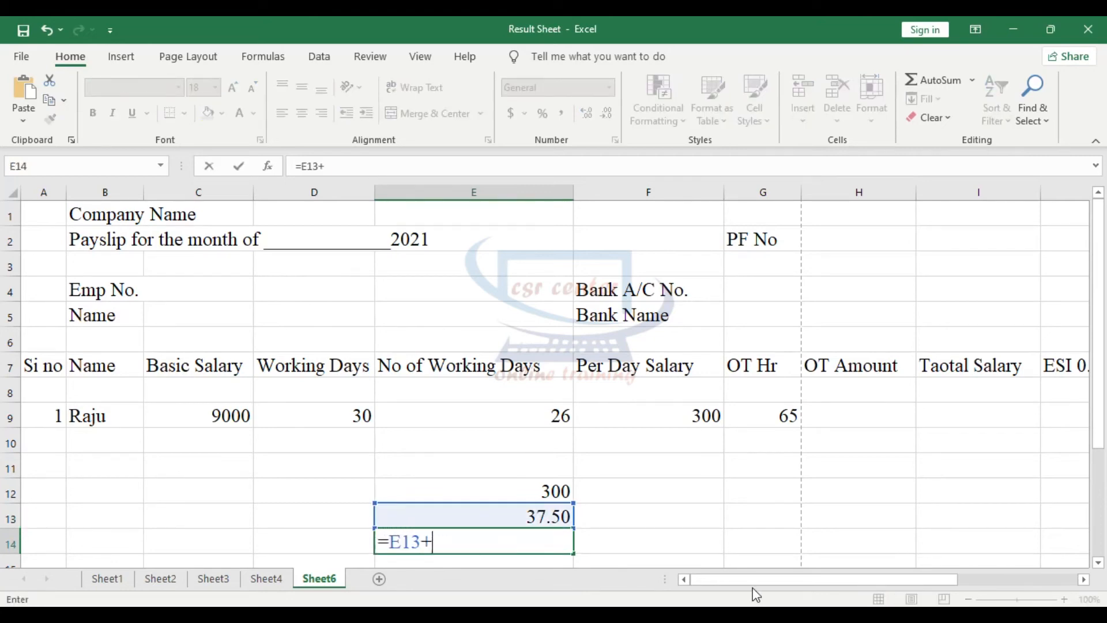
left_click(529, 516)
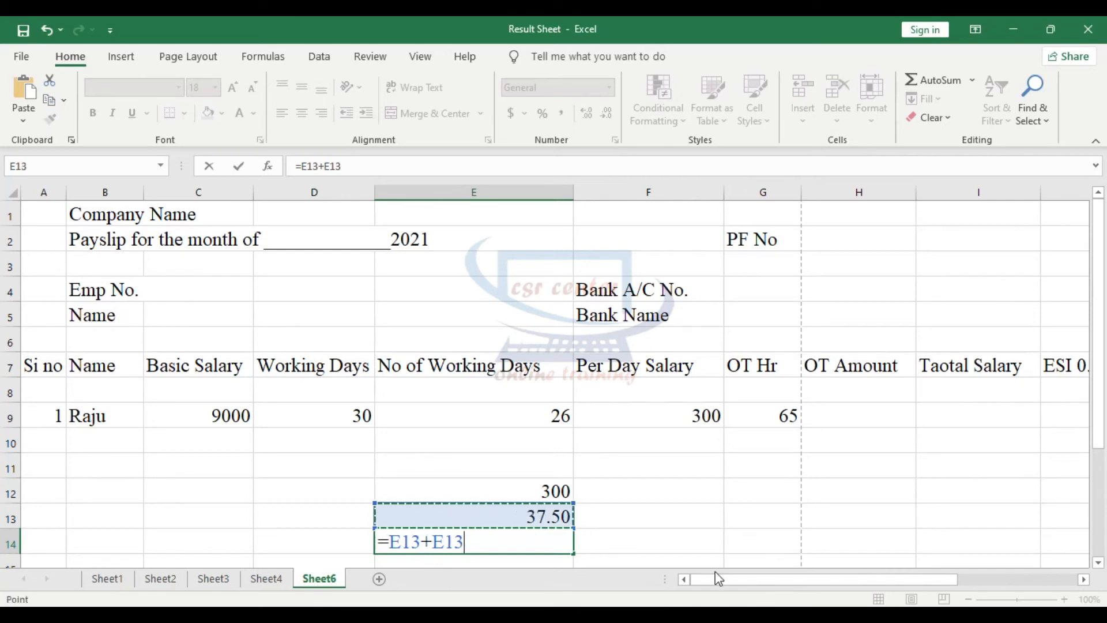
key("Return")
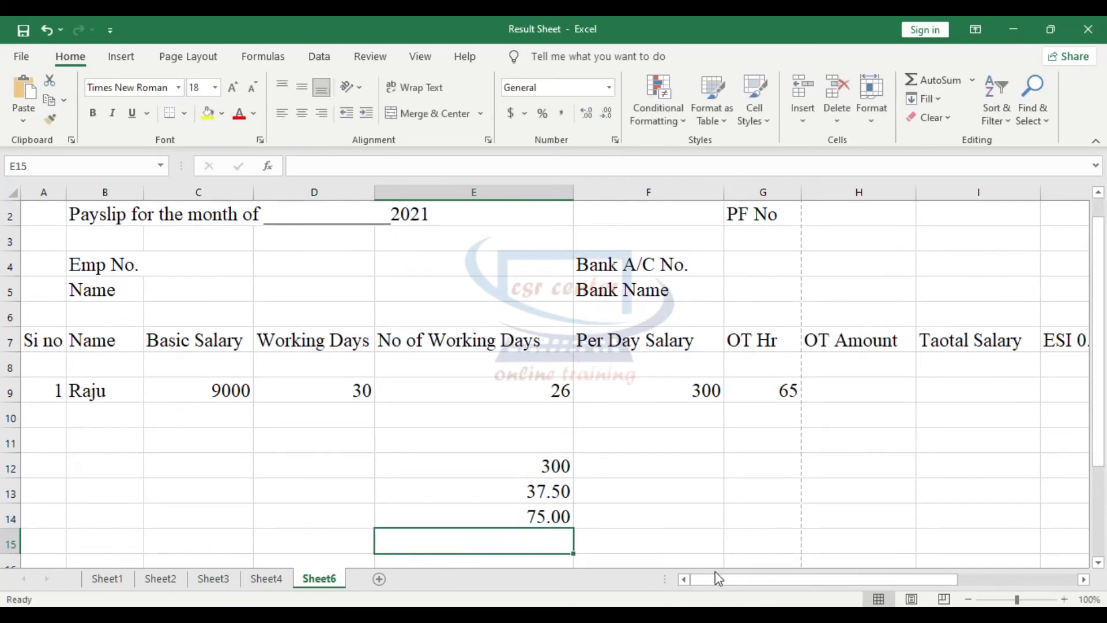
left_click(540, 495)
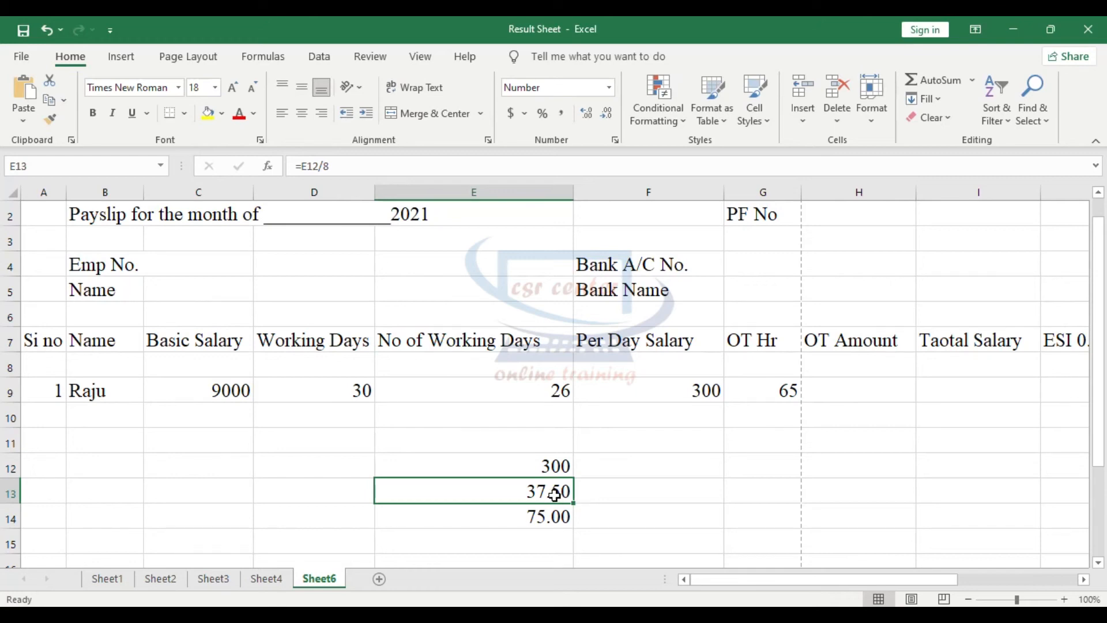
left_click(545, 520)
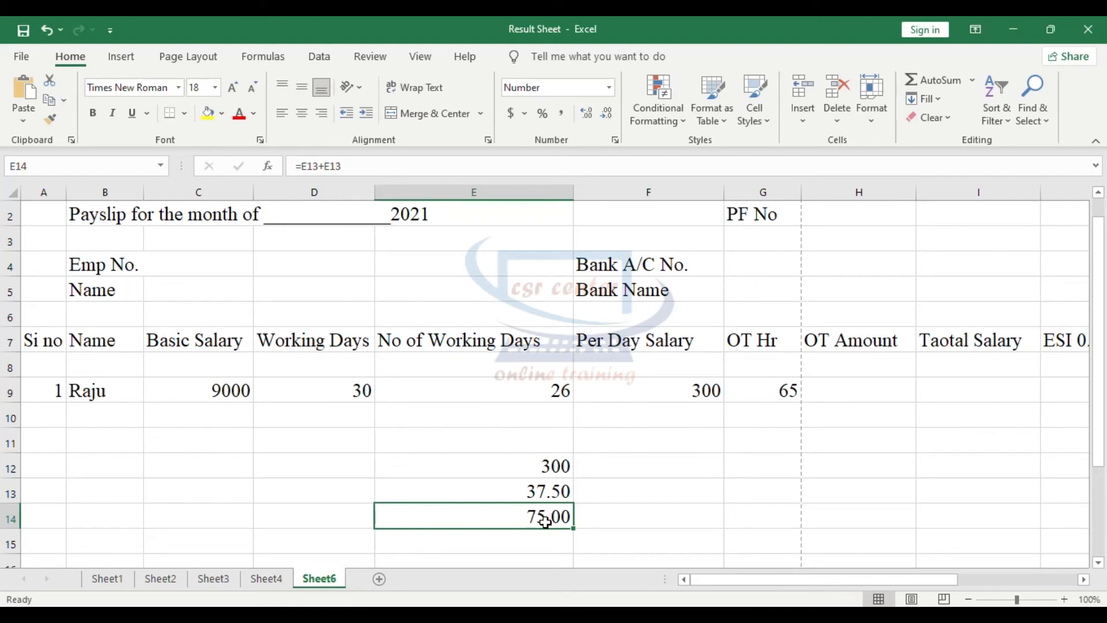
- Calculate the employee's OT Amount in cell H9 with the formula =G9*E14 and check the cells involved
left_click(859, 391)
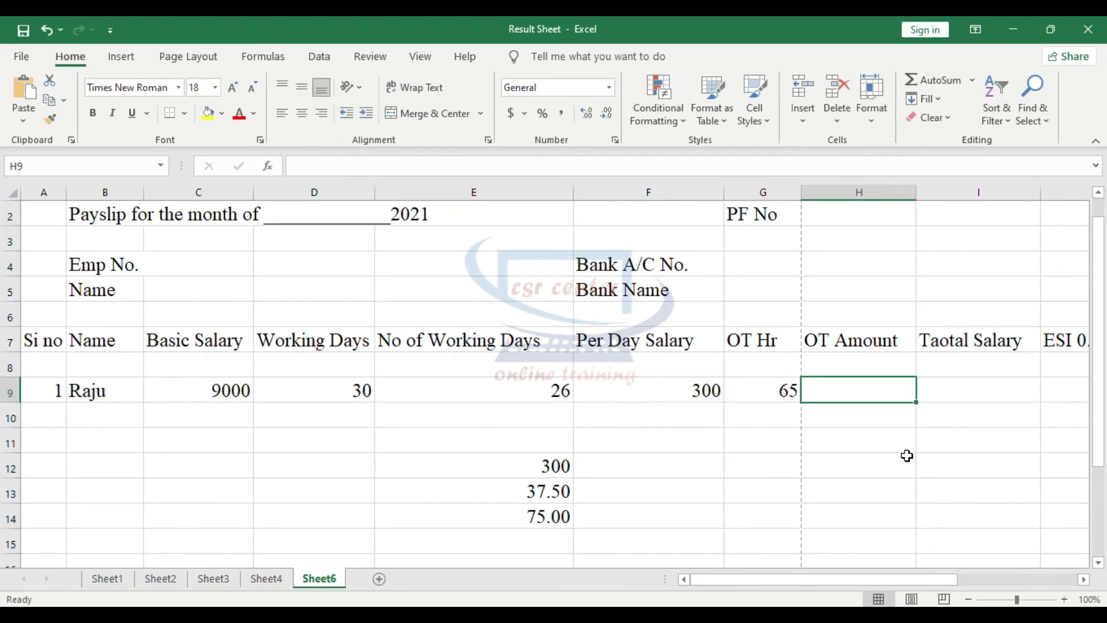
type("=")
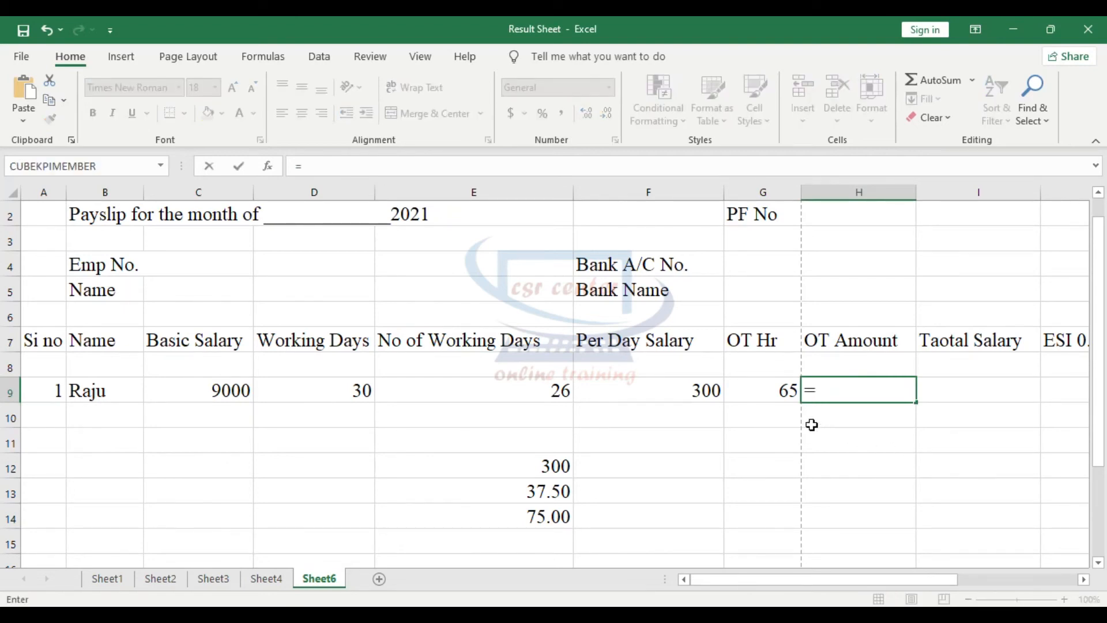
left_click(778, 389)
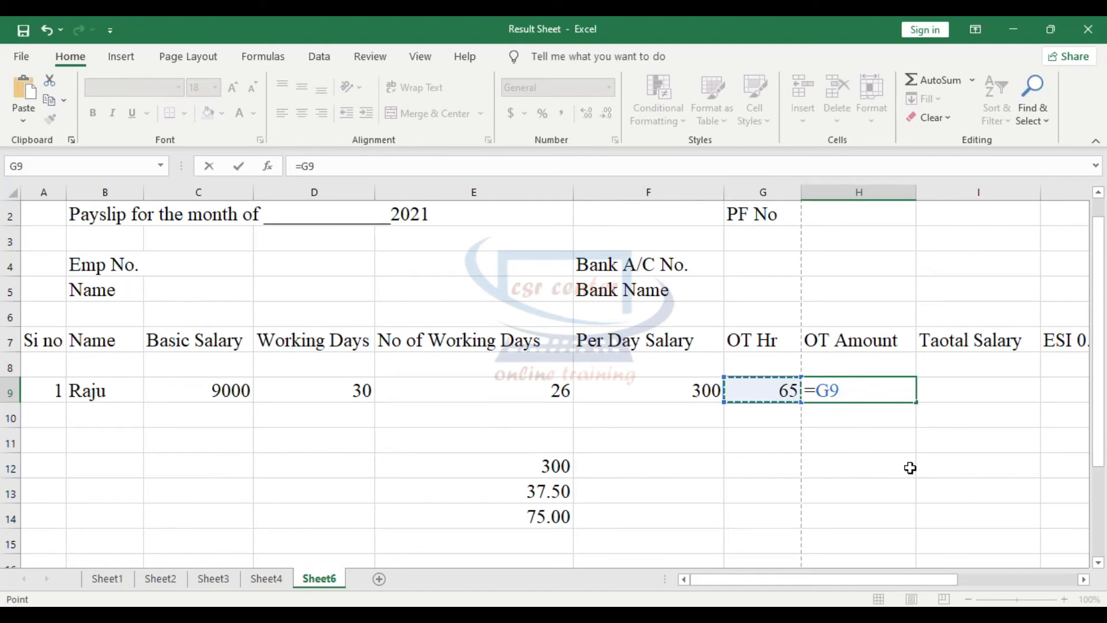
type("*")
left_click(536, 517)
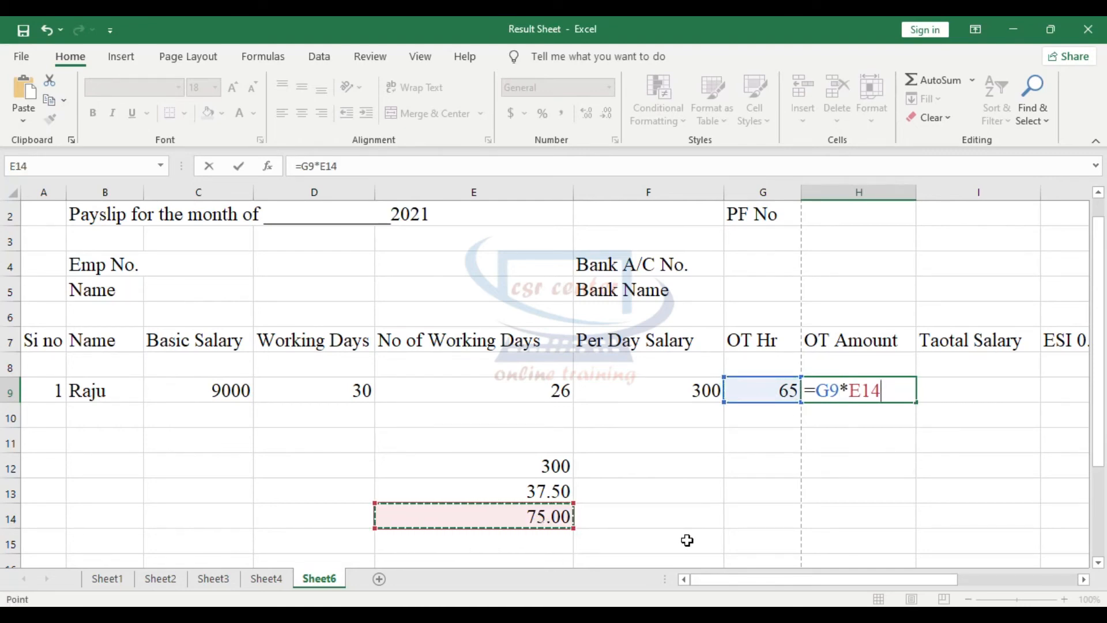
key("Return")
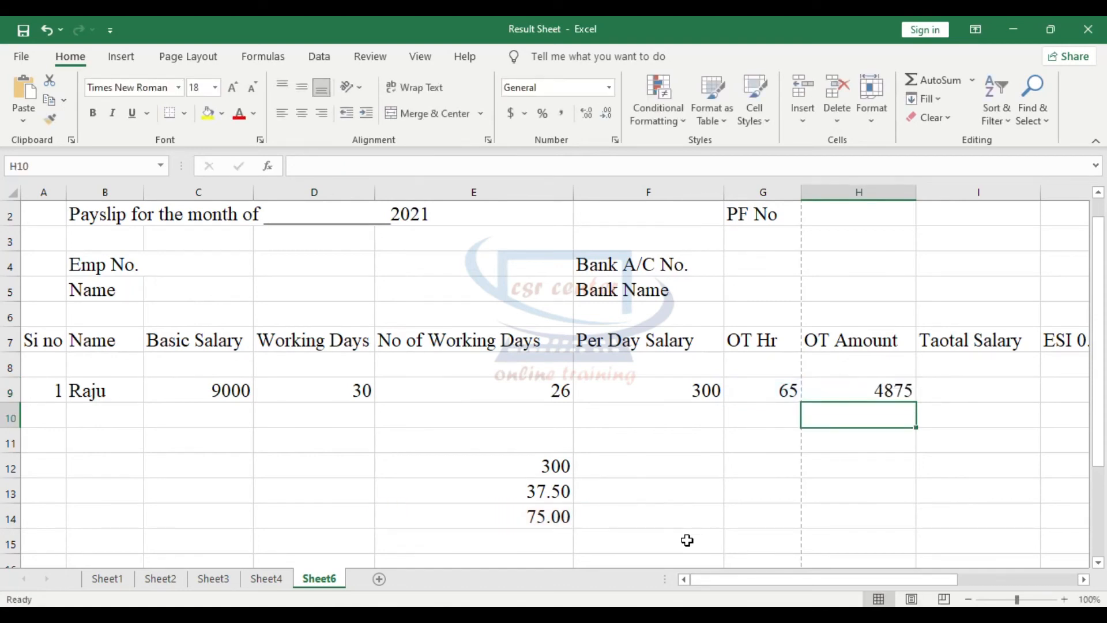
left_click(762, 391)
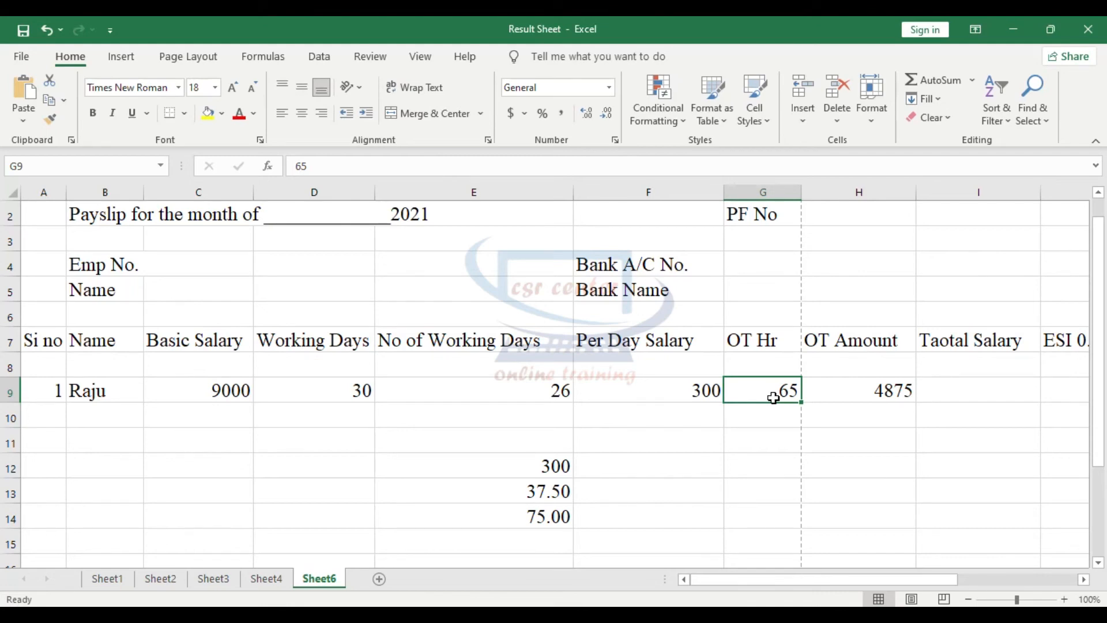
left_click(863, 389)
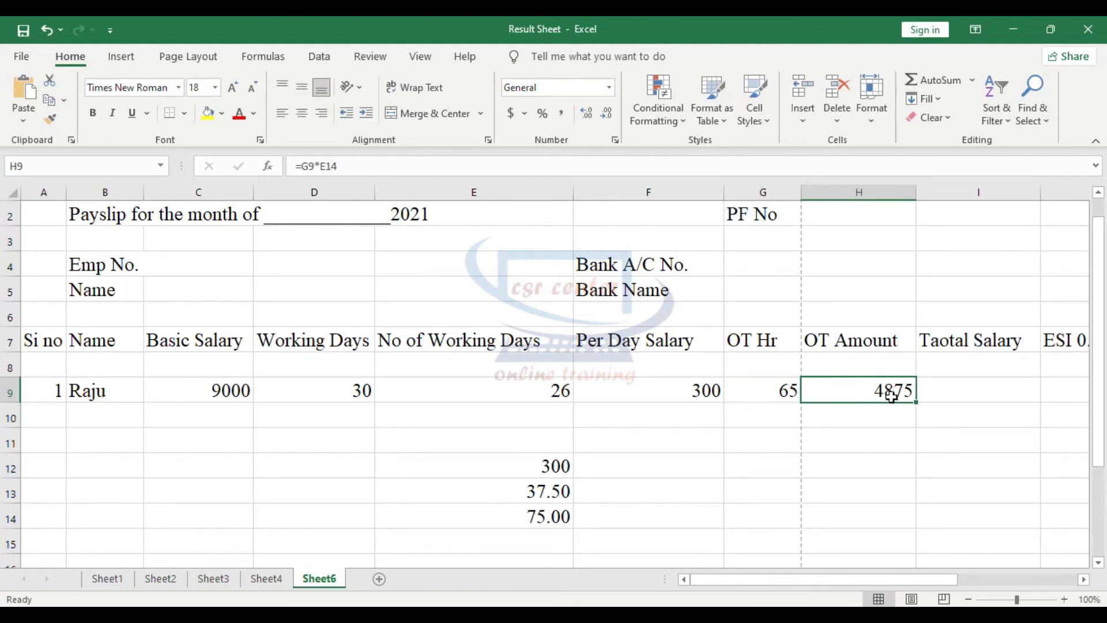
- Calculate the salary for 26 worked days in cell F12 with the formula =F9*26 and check the formula
scroll(884, 573, "right", 1)
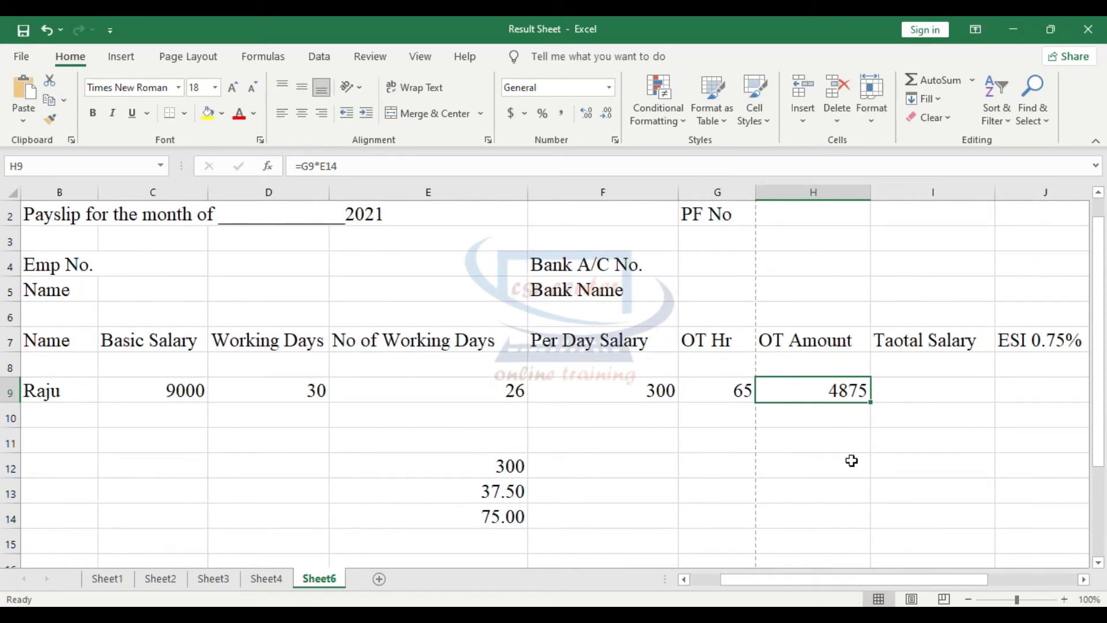
left_click(925, 394)
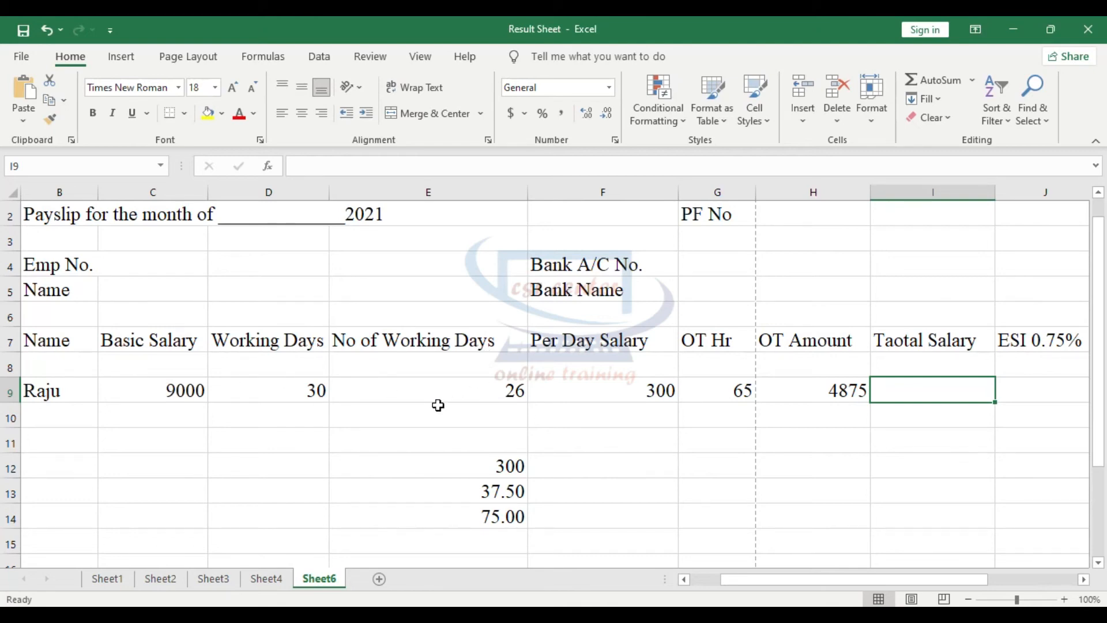
left_click(606, 464)
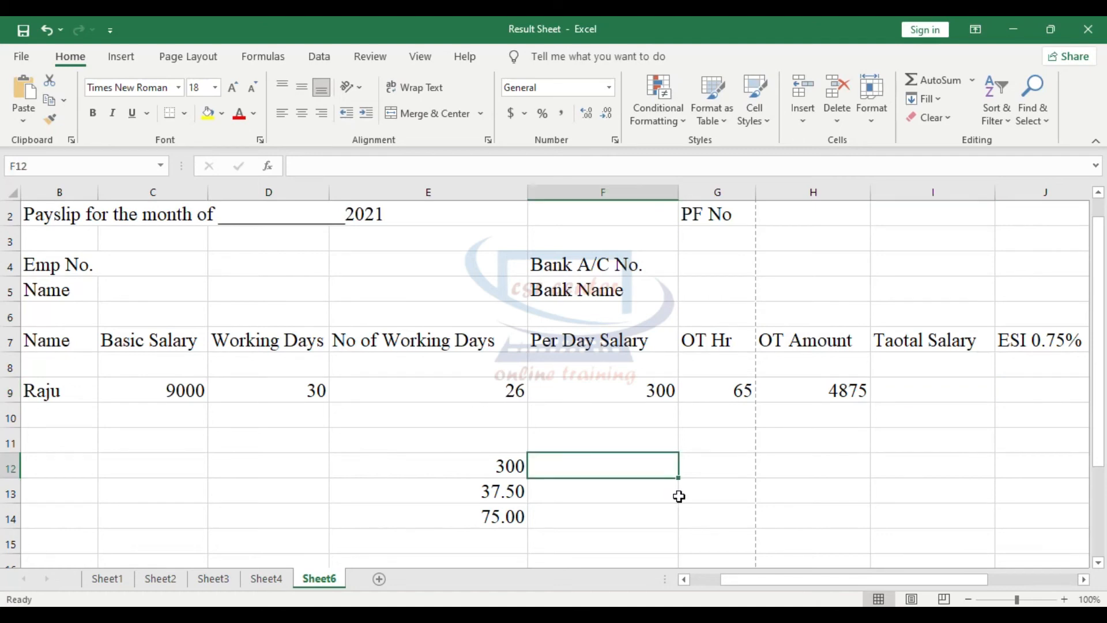
type("=")
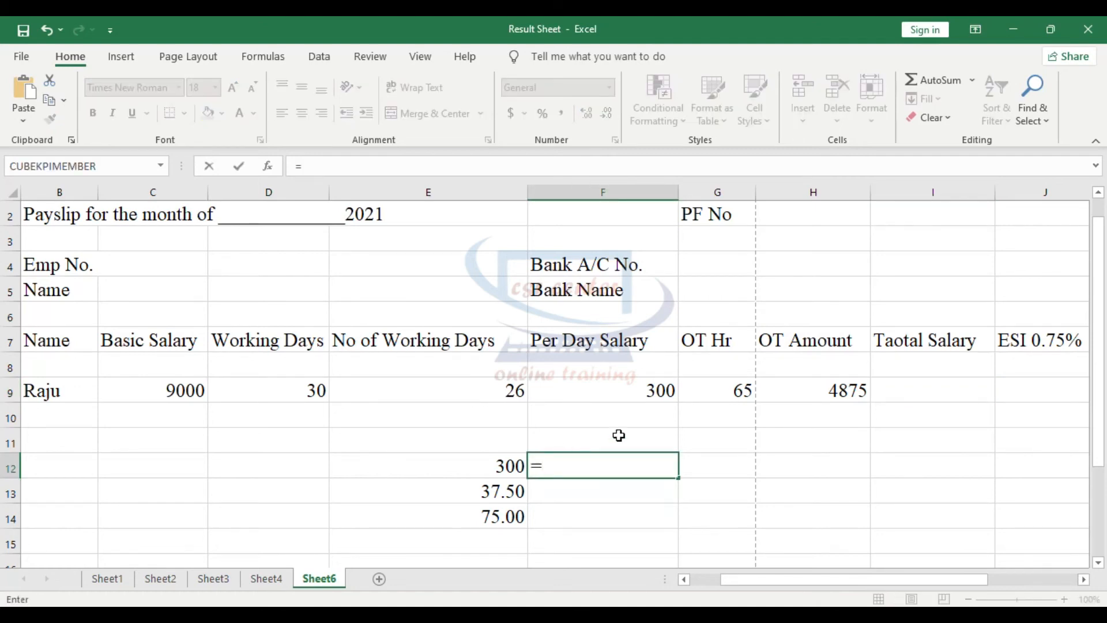
left_click(650, 401)
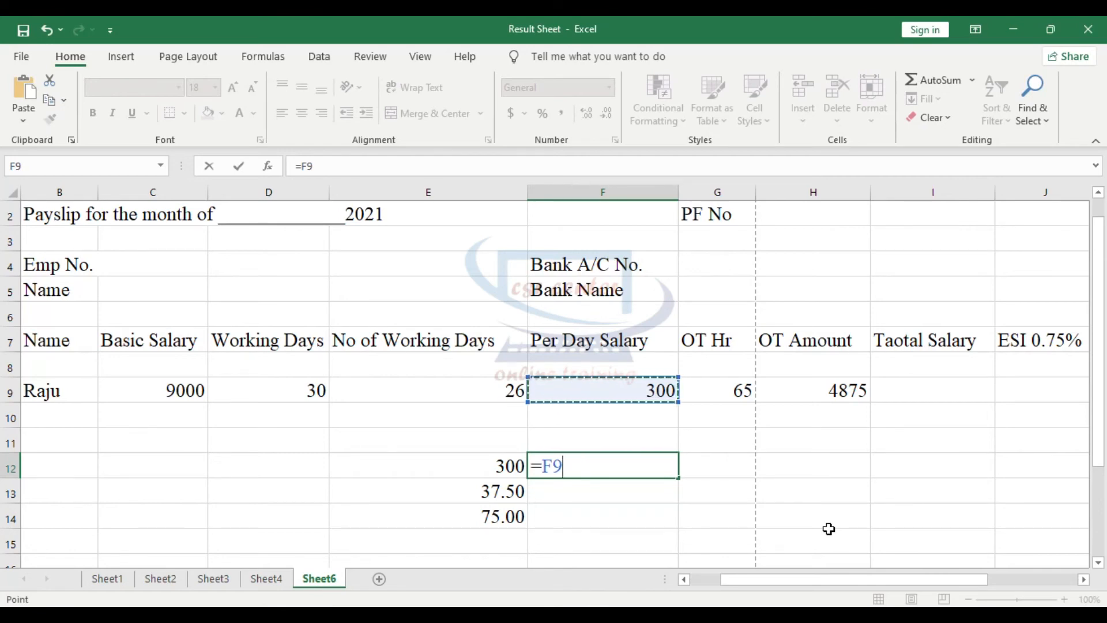
type("*")
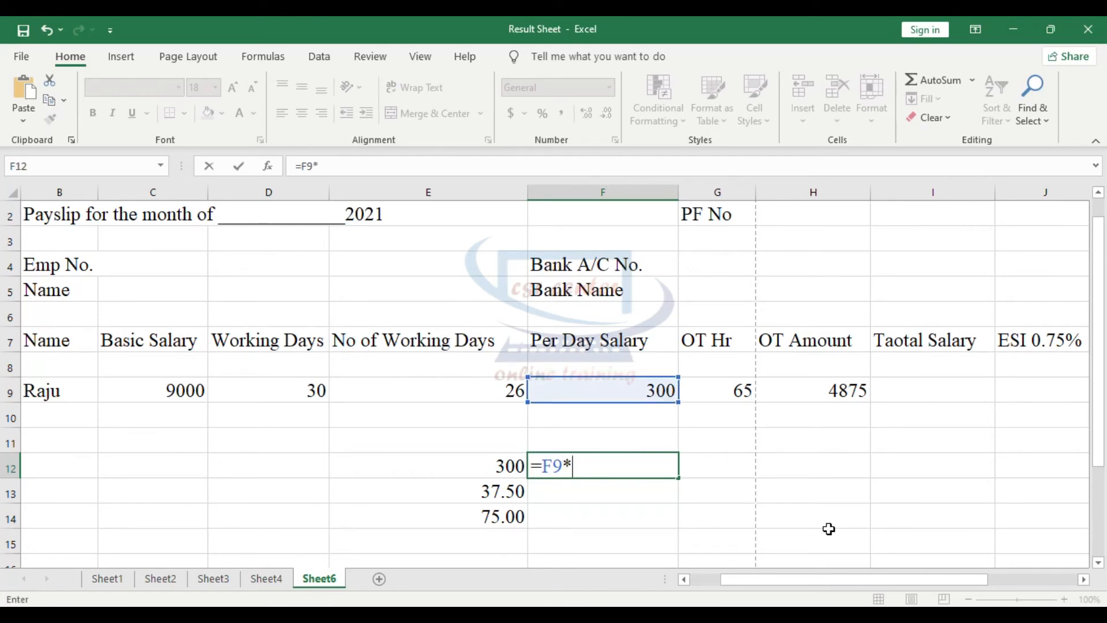
type("26")
key("Return")
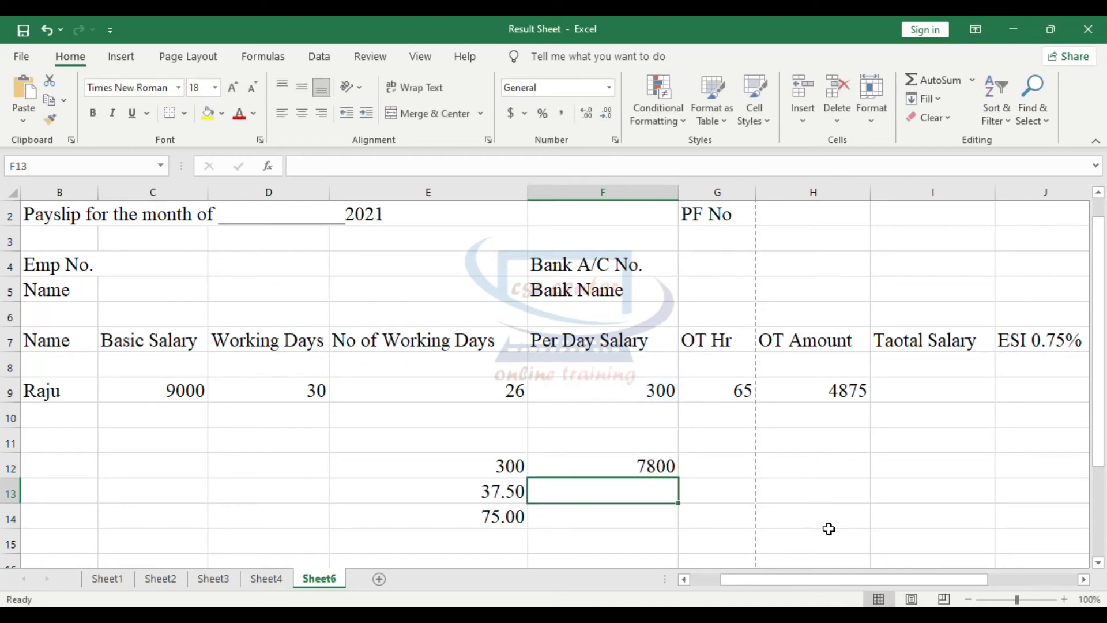
left_click(625, 466)
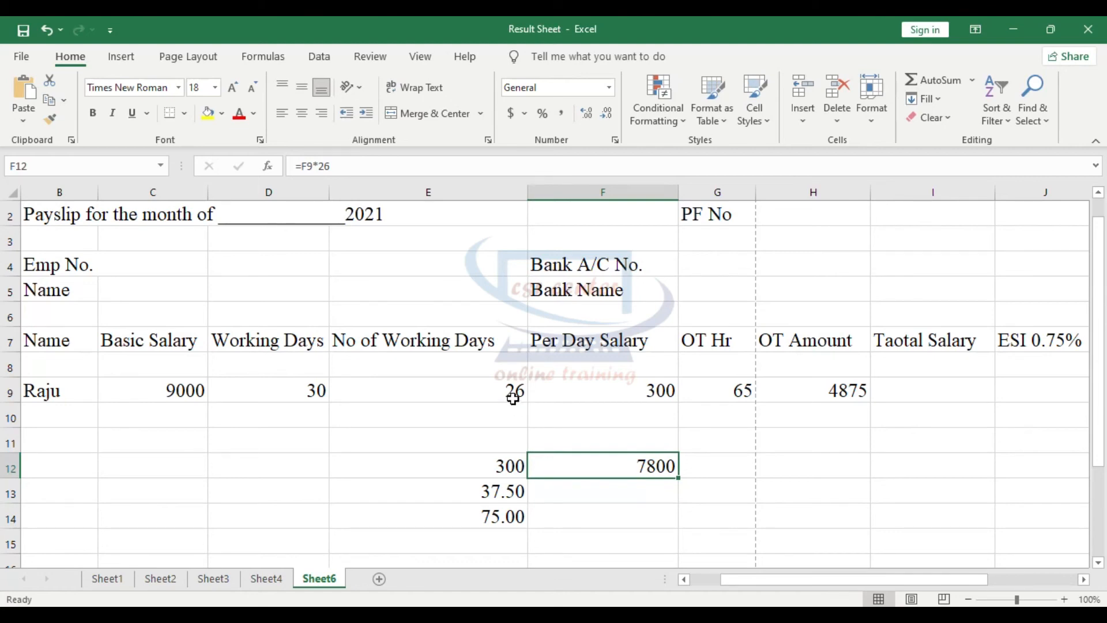
- Calculate the employee's total salary in cell I9 with the formula =F12+H9 and check the cells it adds
left_click(914, 388)
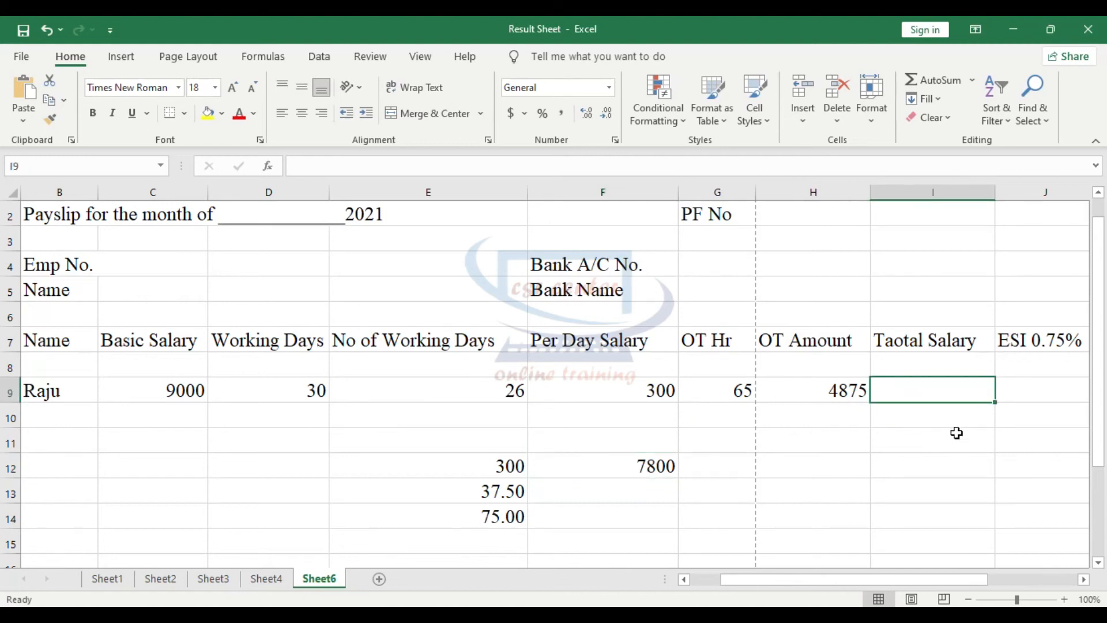
type("=")
left_click(643, 464)
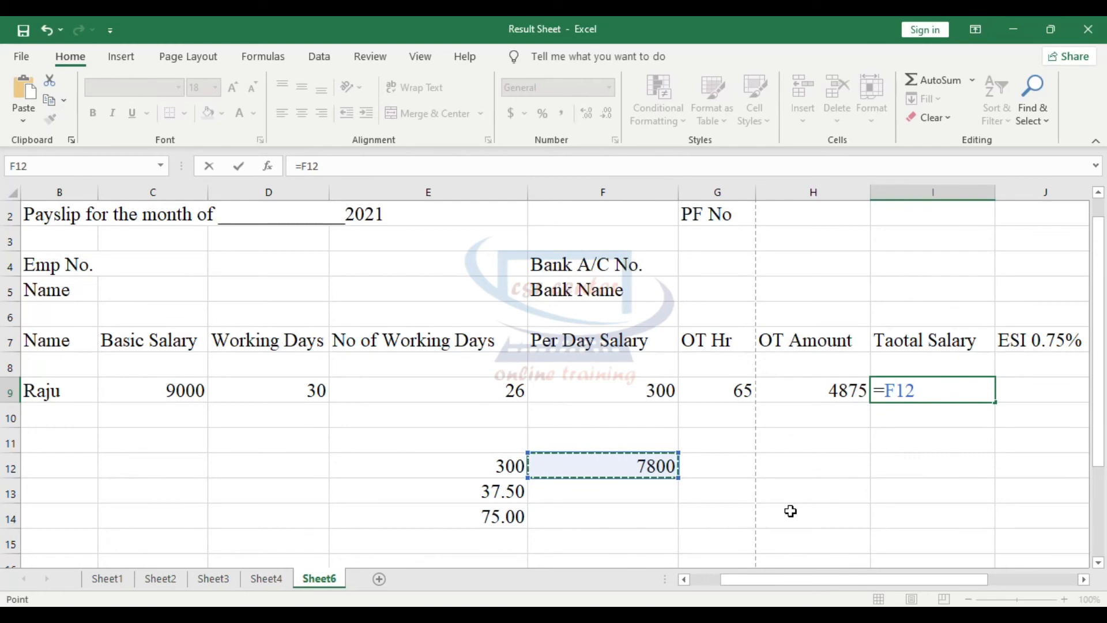
type("+")
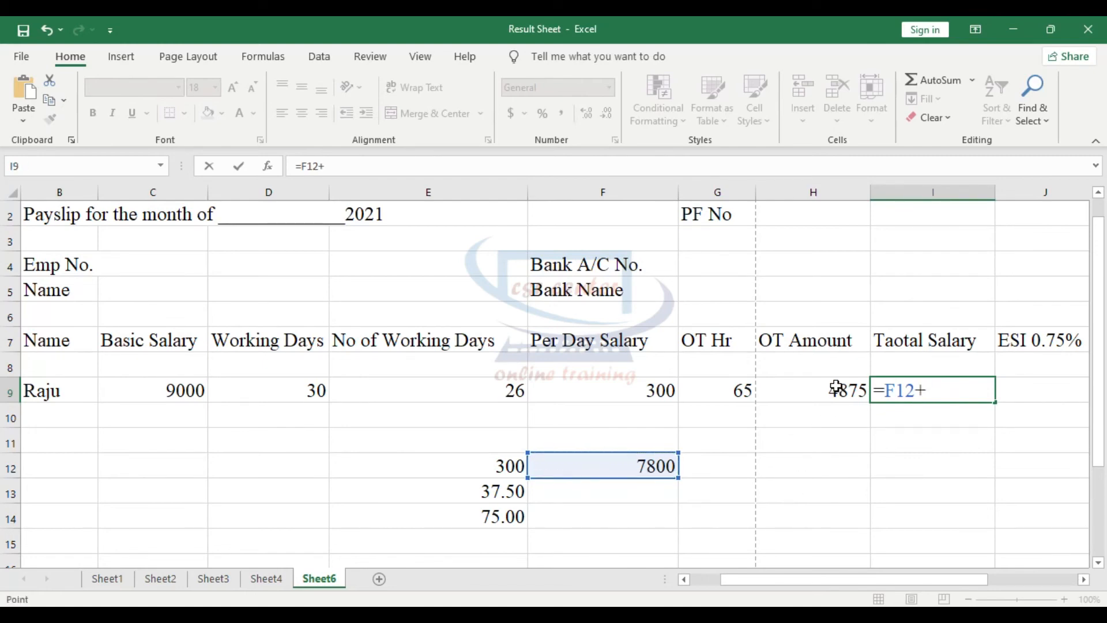
left_click(836, 387)
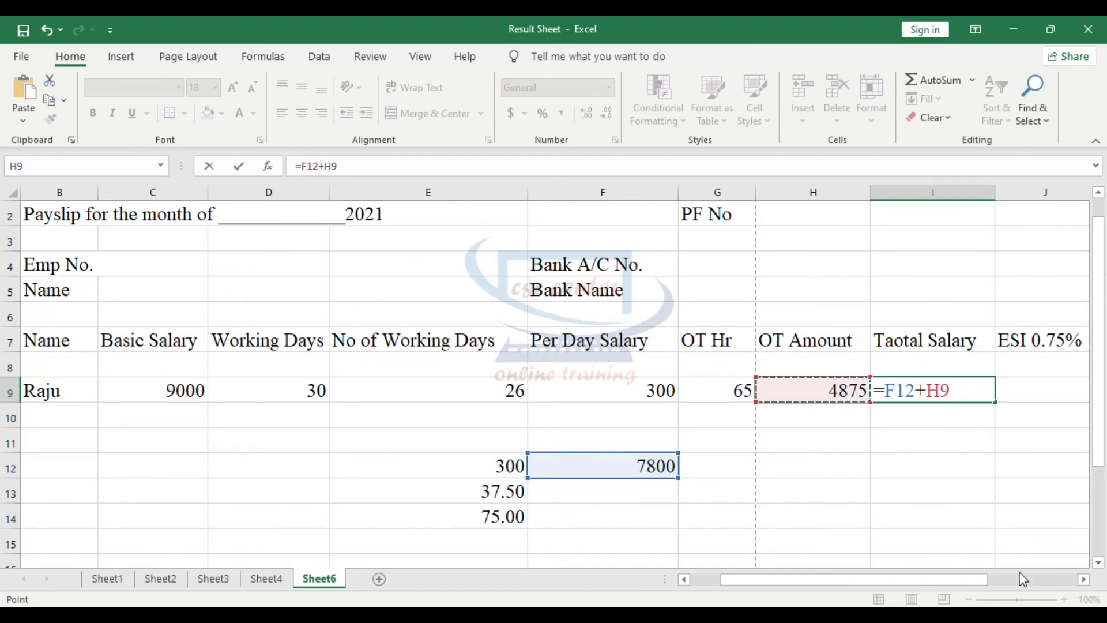
key("Return")
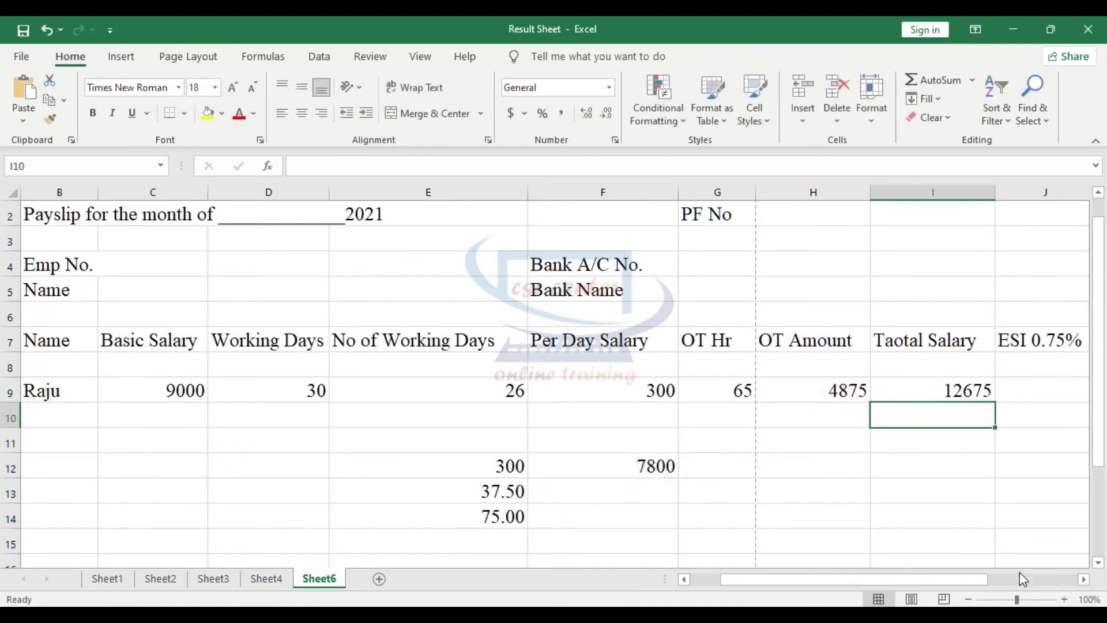
left_click(930, 392)
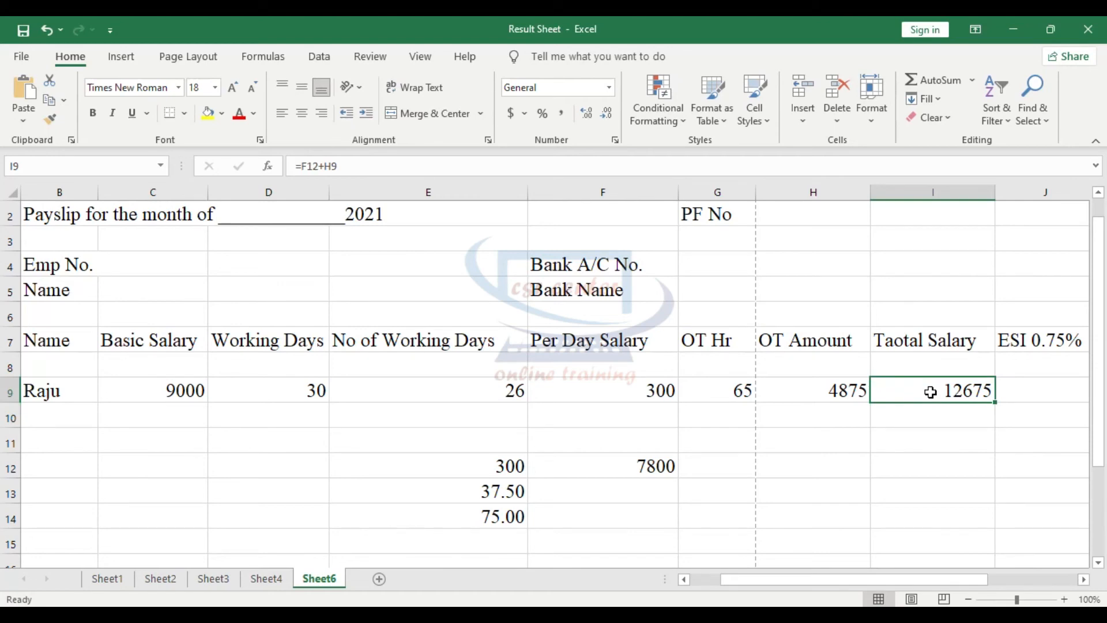
left_click(649, 470)
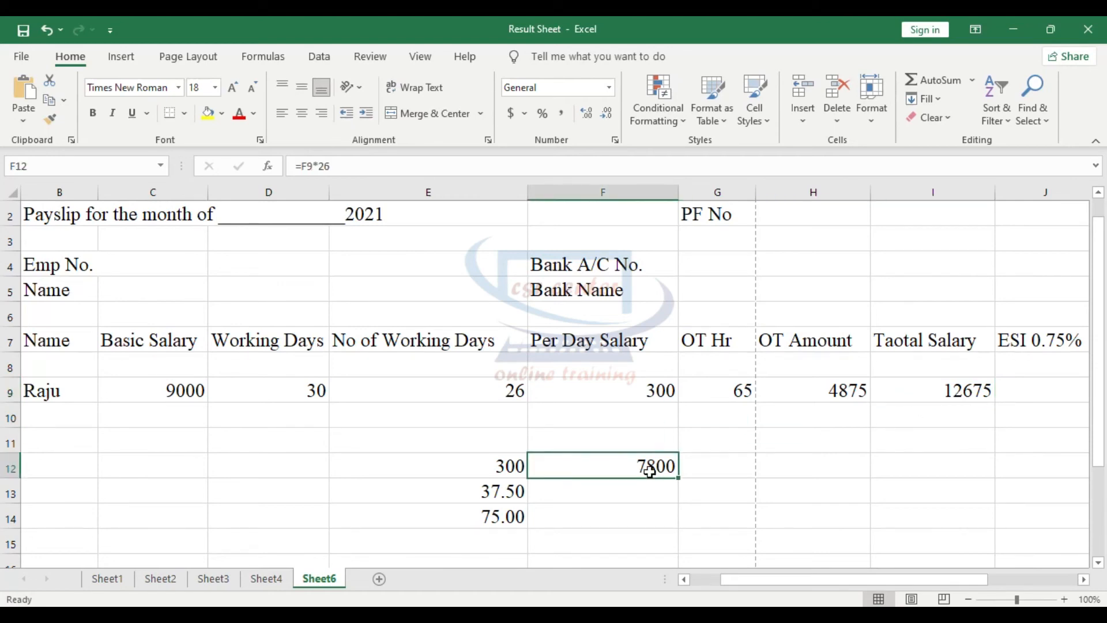
left_click(824, 383)
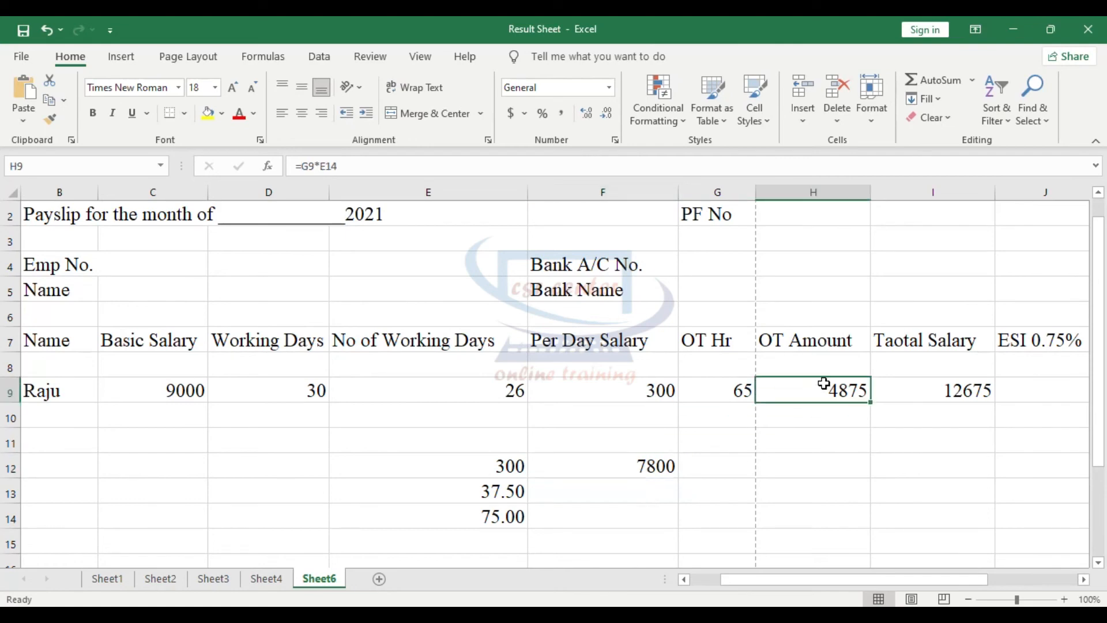
- Calculate the employee's ESI deduction in cell J9 with the formula =I9*0.75%
scroll(796, 469, "right", 2)
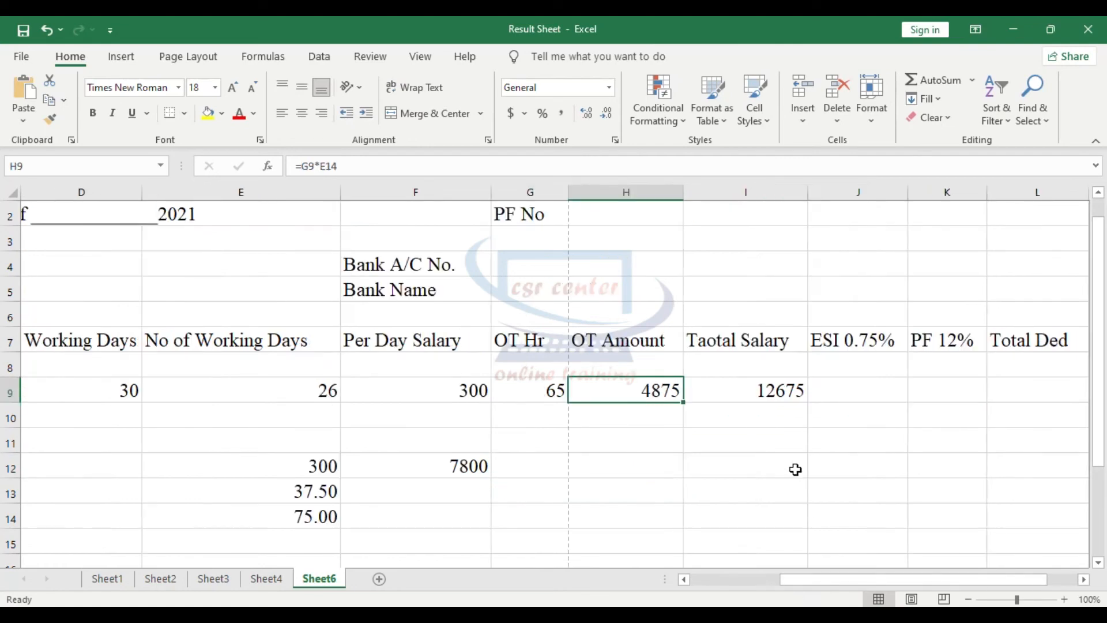
left_click(777, 393)
left_click(856, 394)
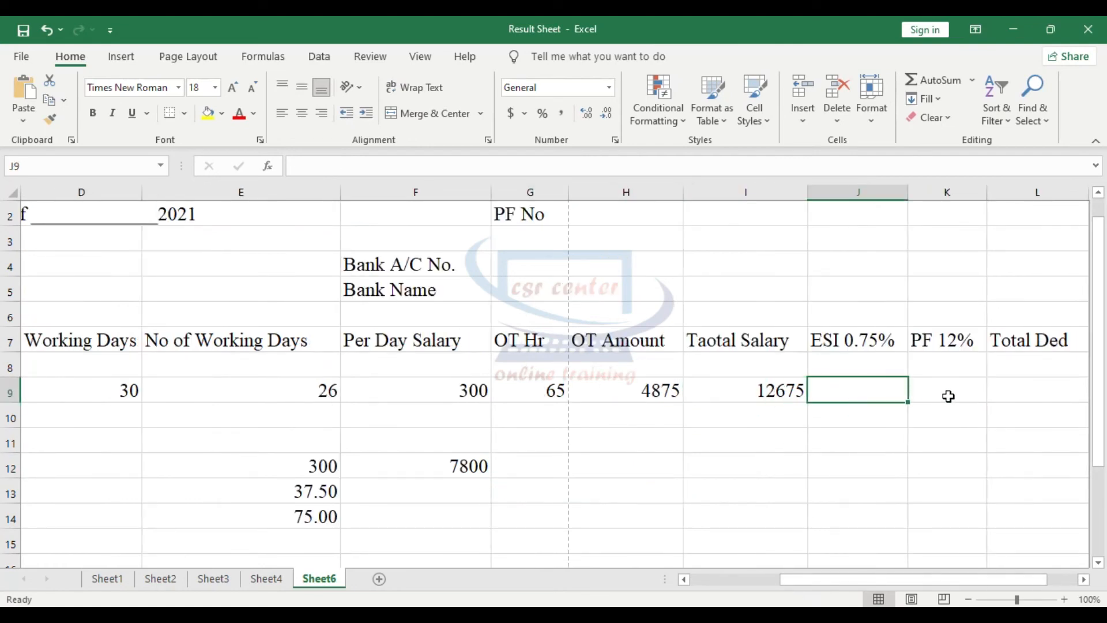
left_click(946, 394)
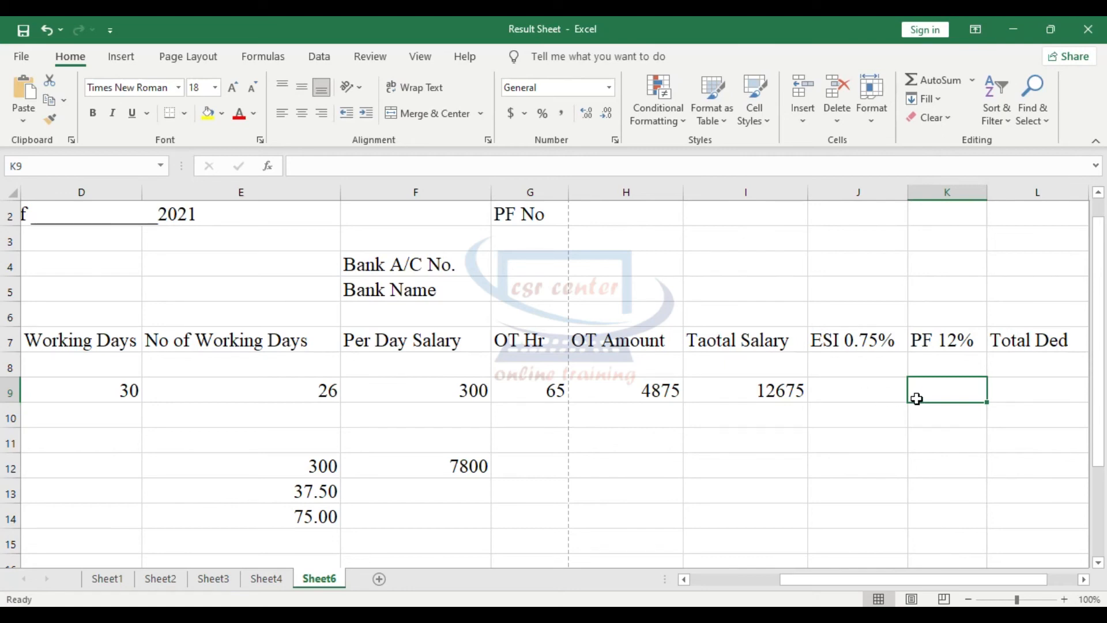
left_click(854, 390)
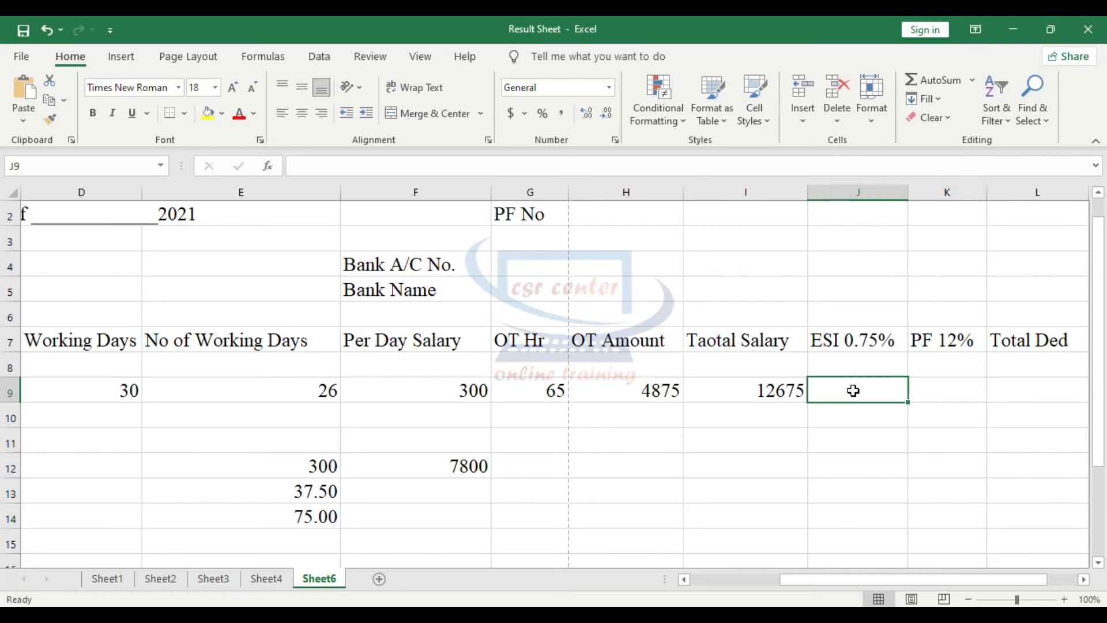
type("=")
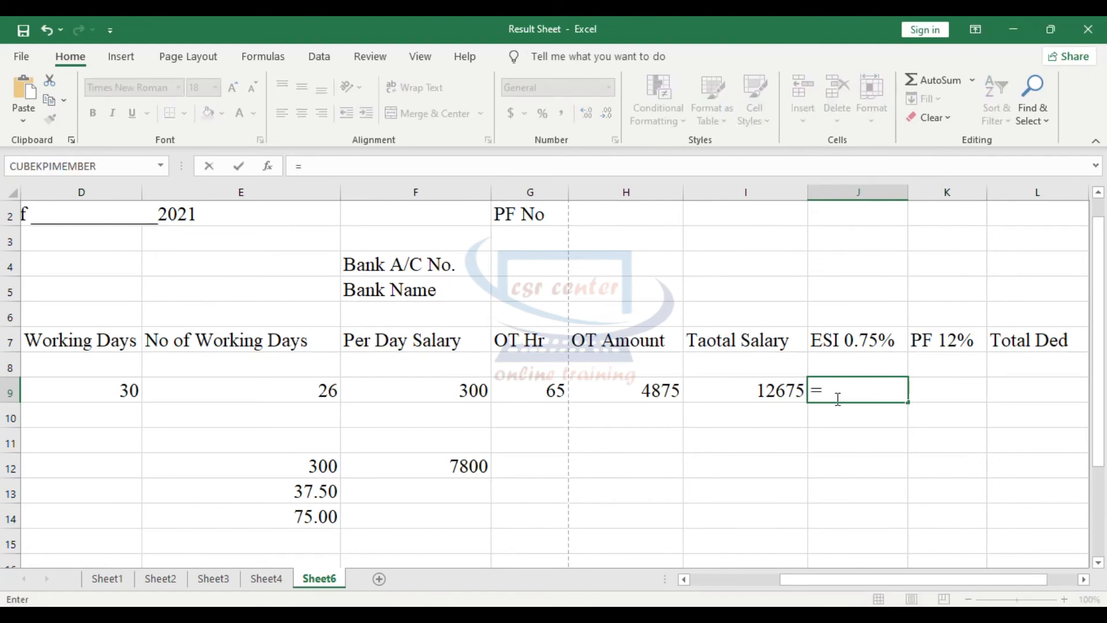
left_click(769, 394)
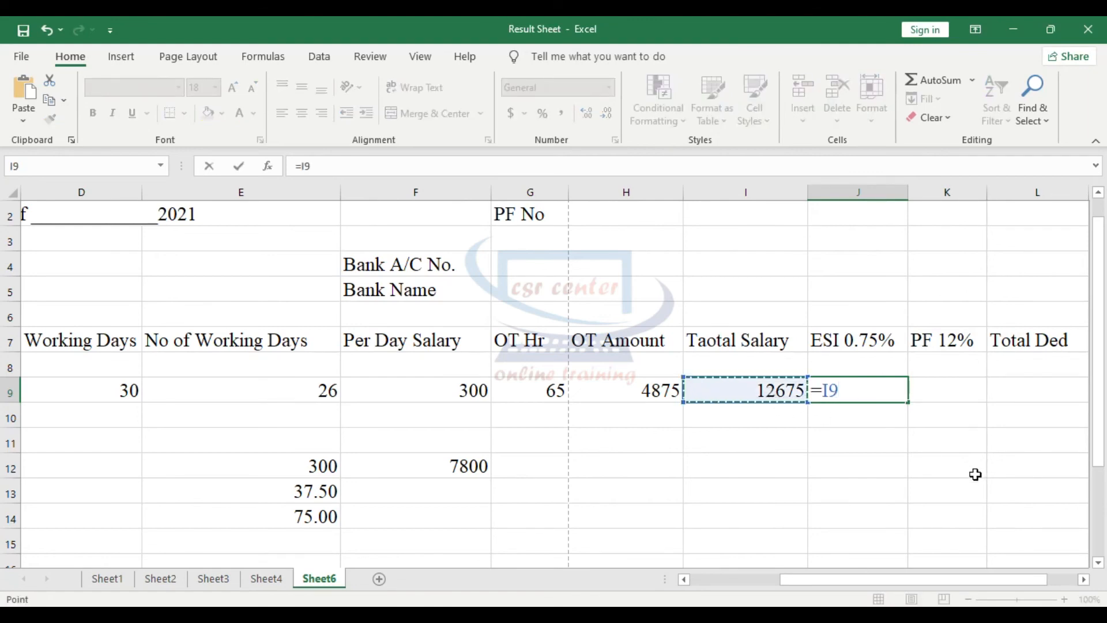
type("*")
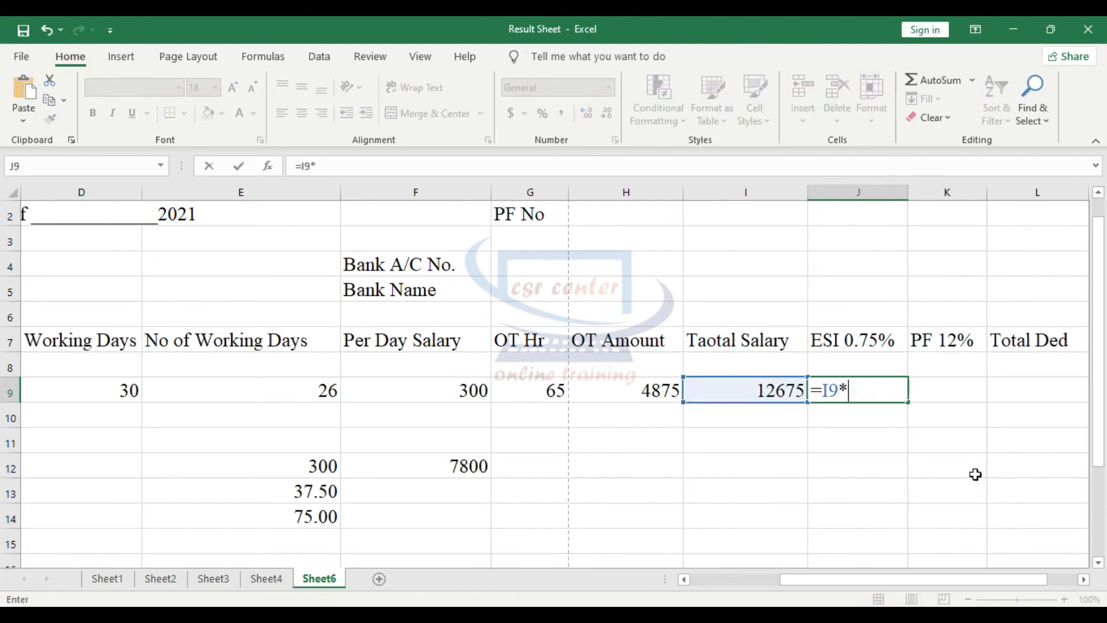
type("0.75%")
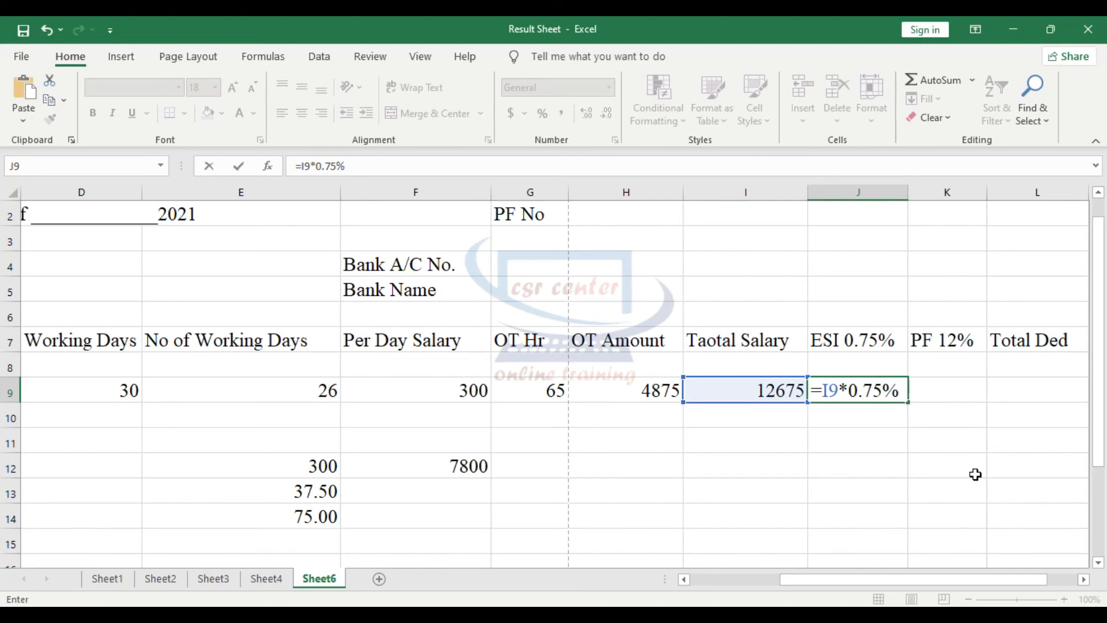
key("Return")
- Reduce the ESI amount in cell J9 to two decimal places
left_click(864, 390)
left_click(605, 113)
left_click(605, 113)
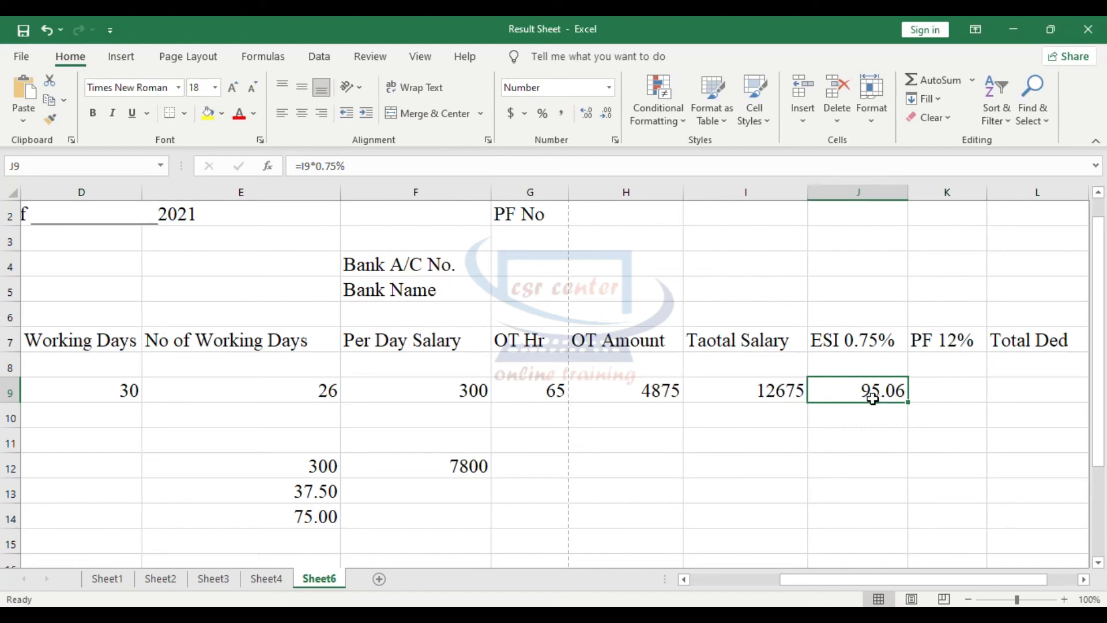
- Calculate the employee's PF deduction in cell K9 with the formula =I9*12%
left_click(948, 390)
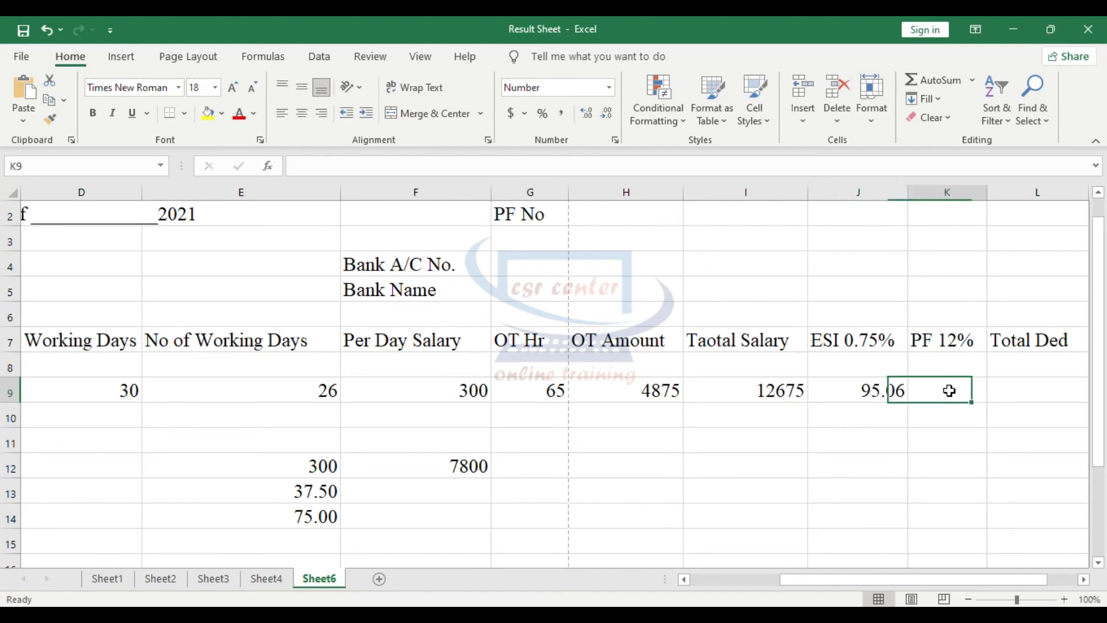
type("=")
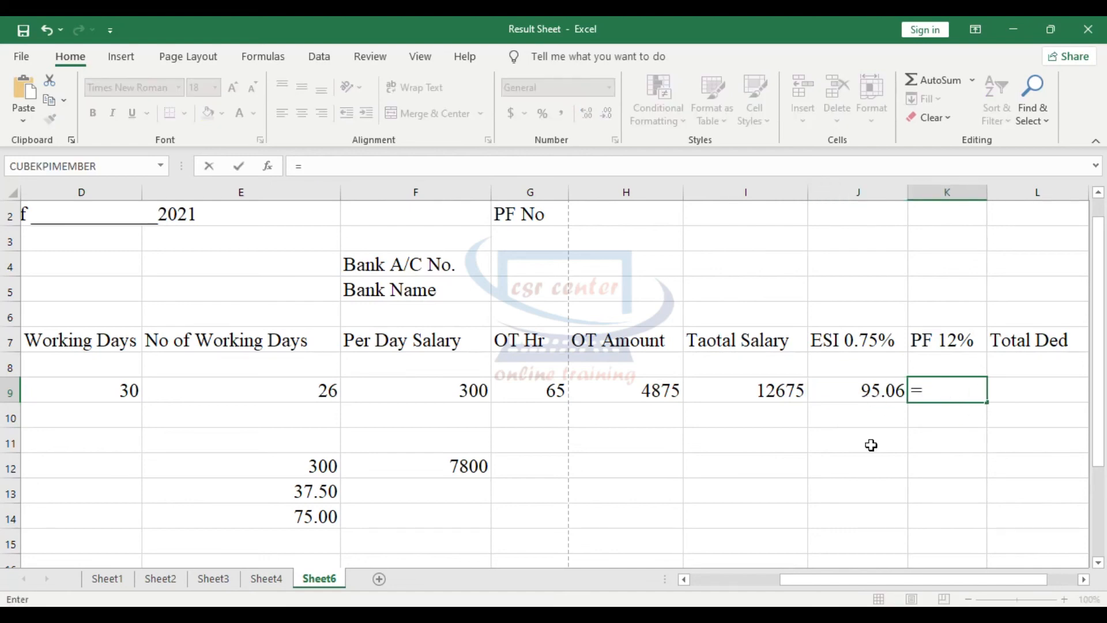
left_click(790, 393)
type("*12%")
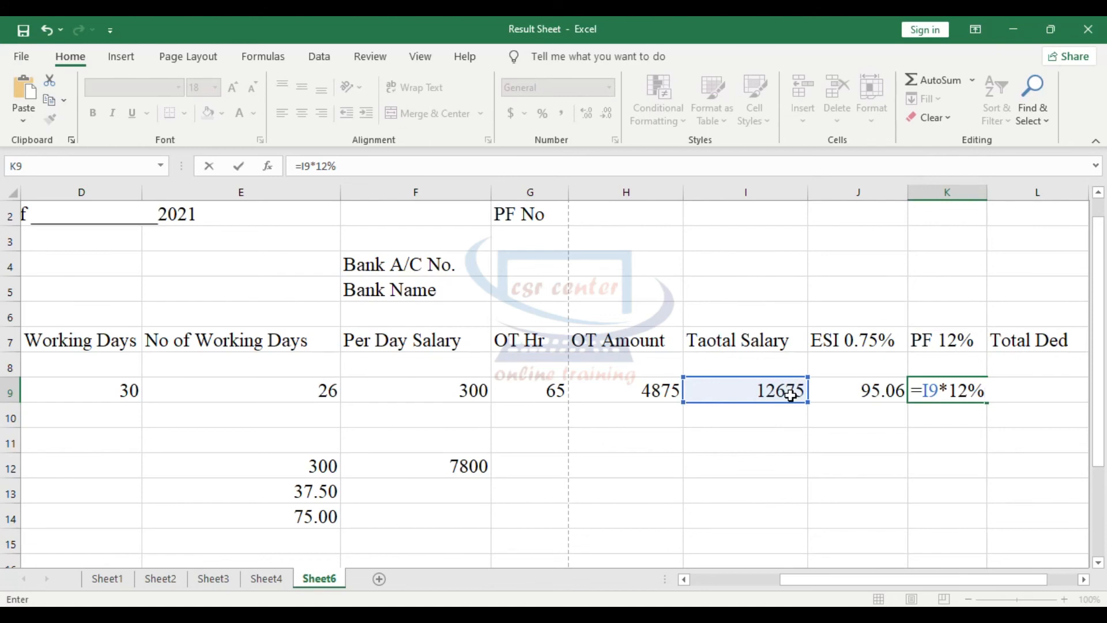
key("Return")
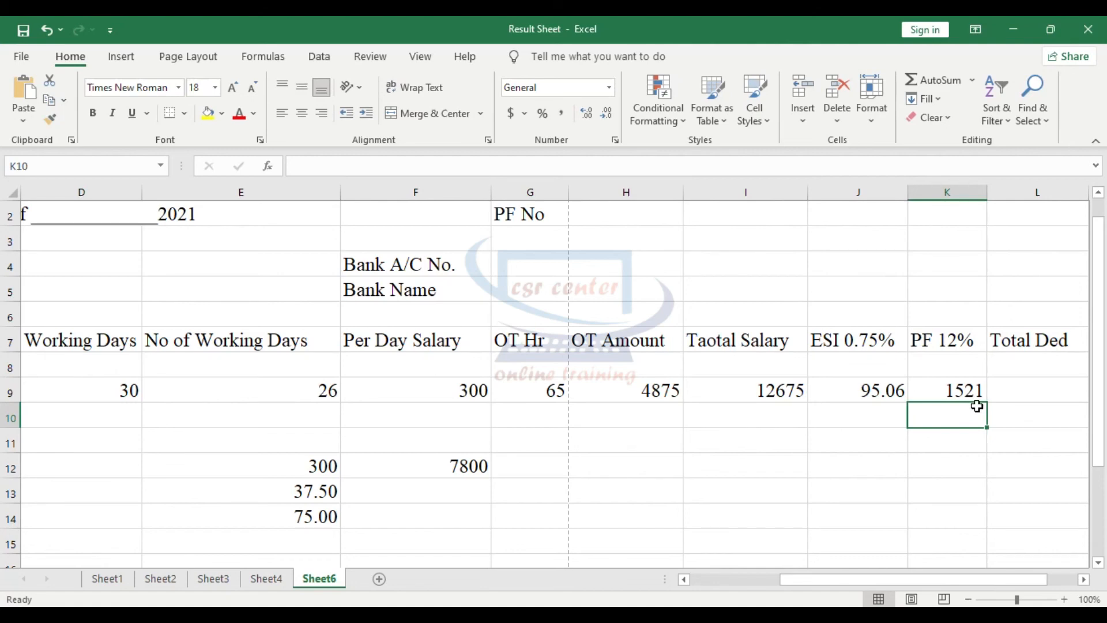
- Add the PF and ESI deductions under Total Ded in cell L9 with the formula =K9+J9
left_click(994, 394)
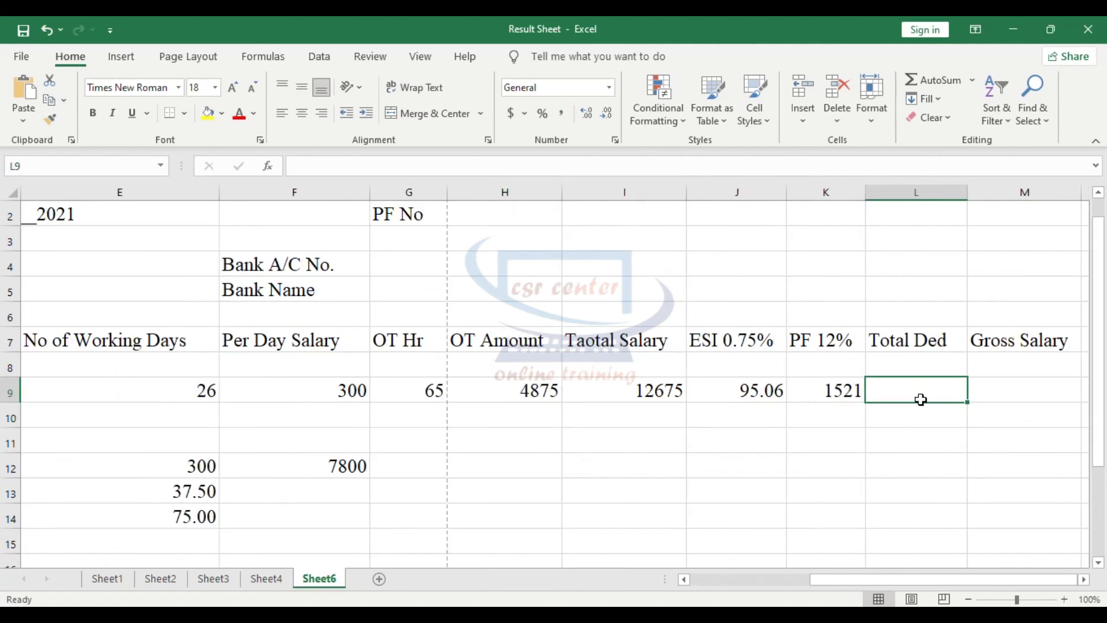
type("=")
left_click(844, 400)
type("+")
left_click(753, 401)
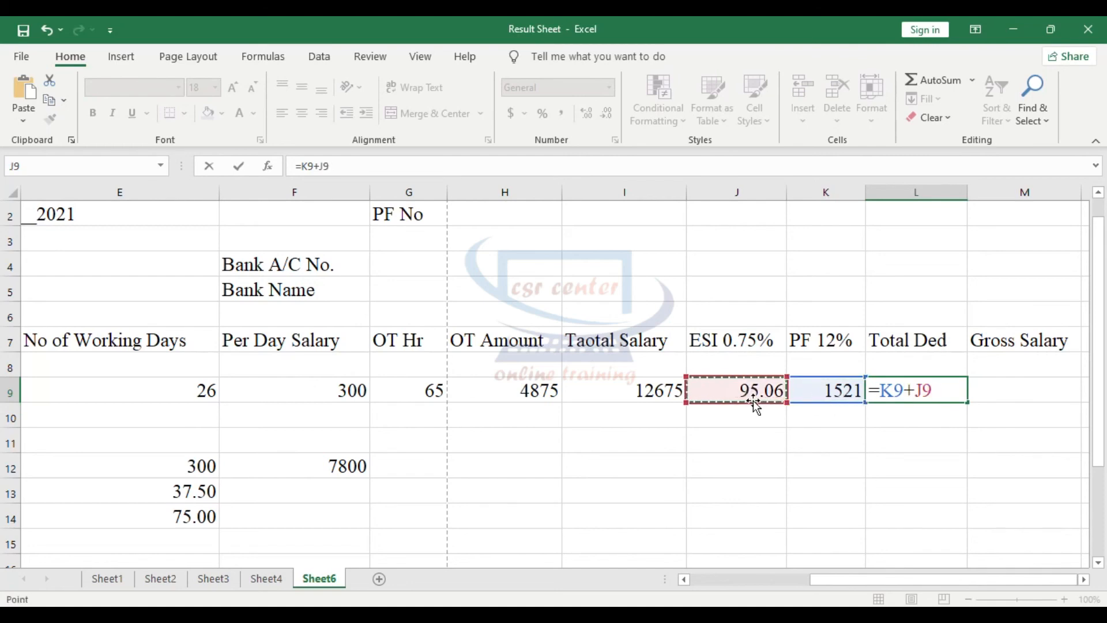
key("Return")
- Review the formulas behind the 26-day salary, OT amount, total salary, ESI, PF and total deductions
left_click(677, 399)
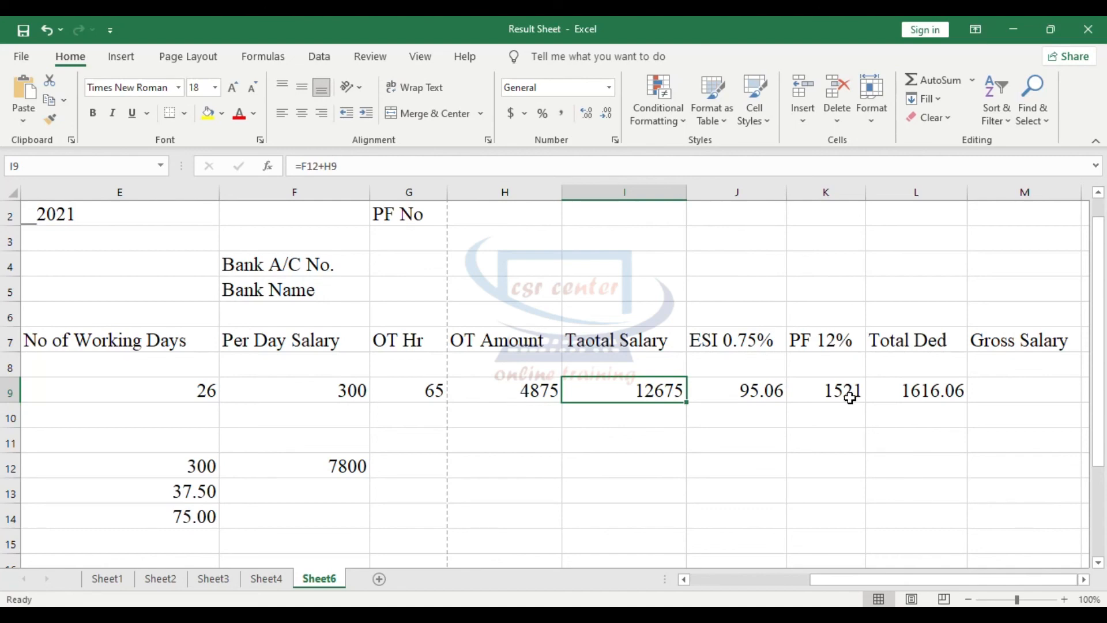
left_click(358, 468)
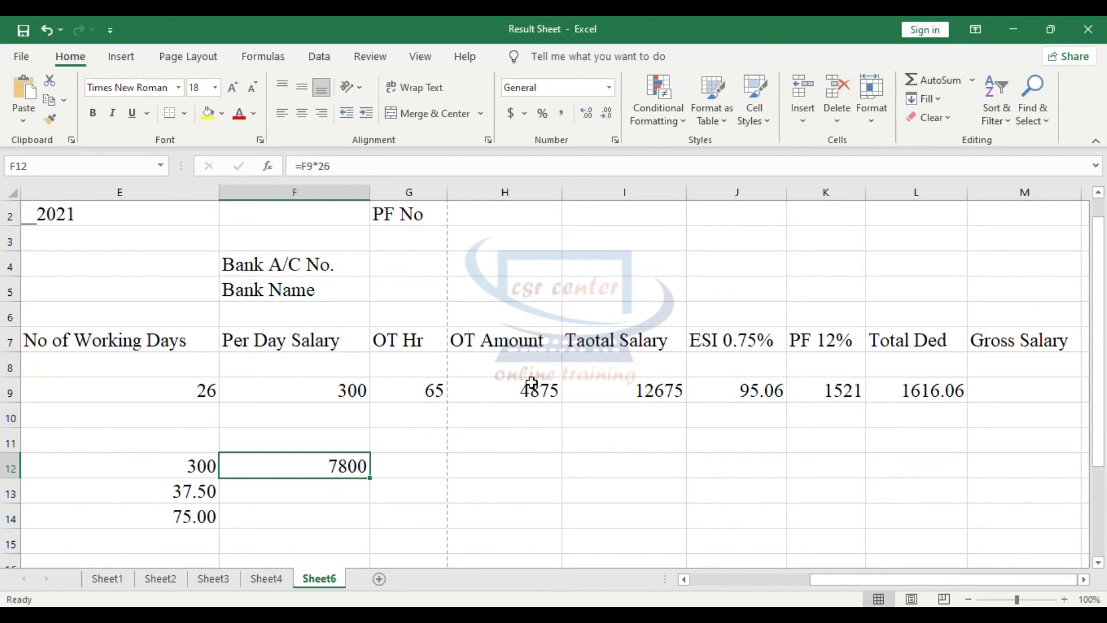
left_click(495, 398)
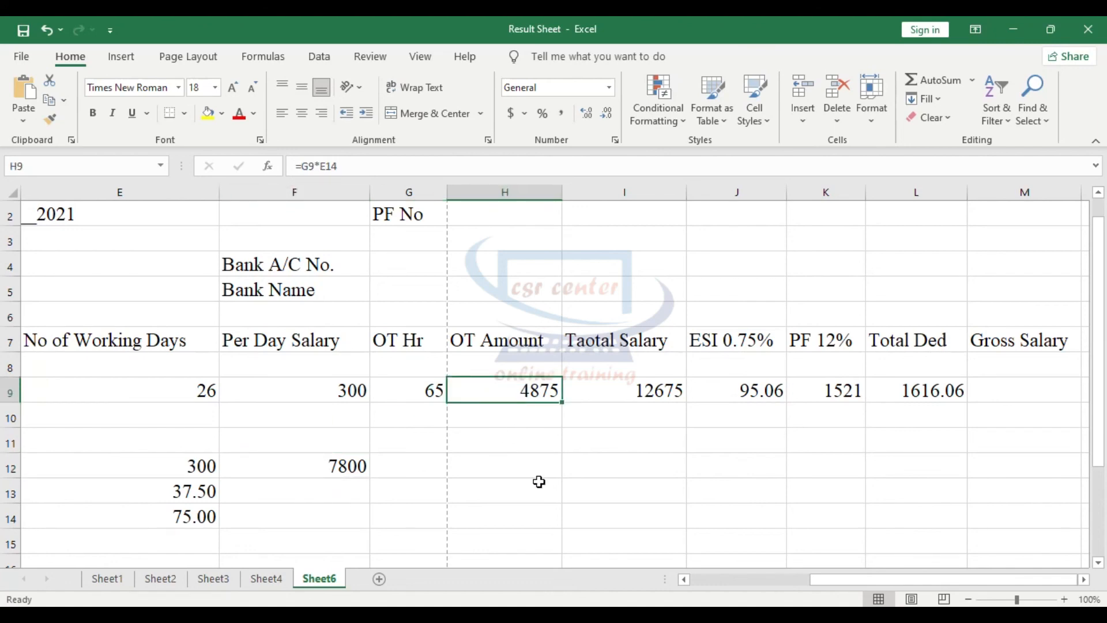
left_click(577, 389)
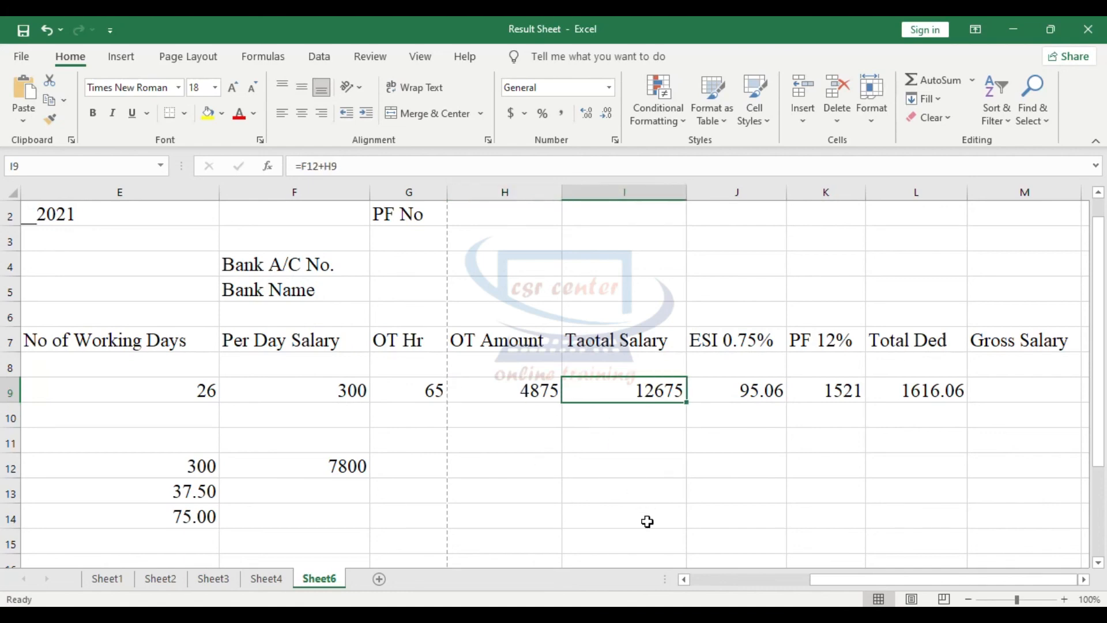
left_click(728, 392)
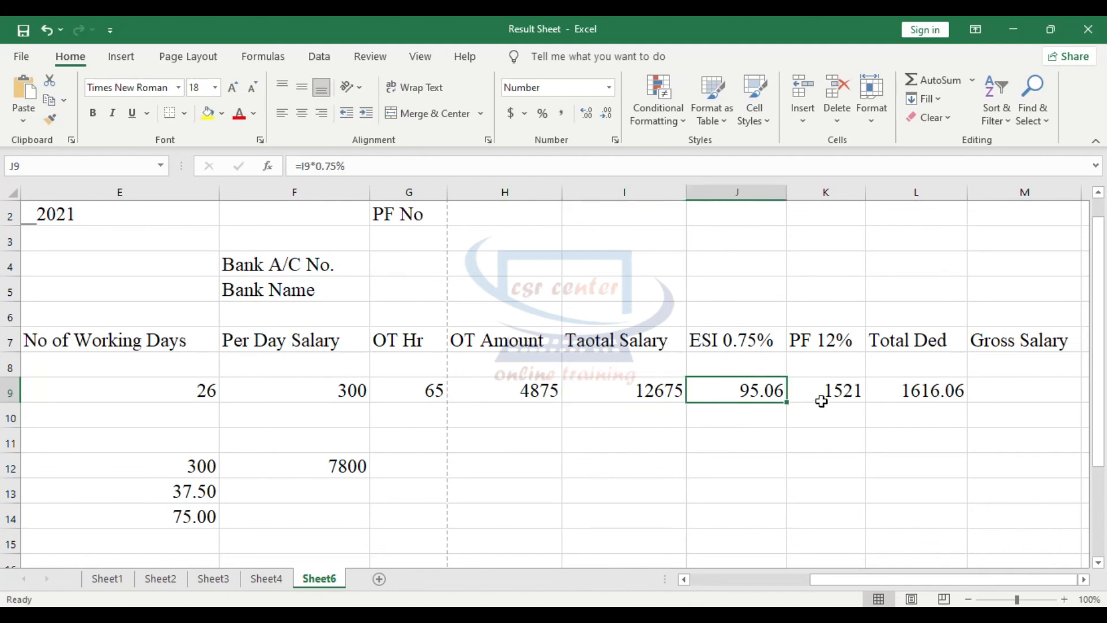
left_click(850, 389)
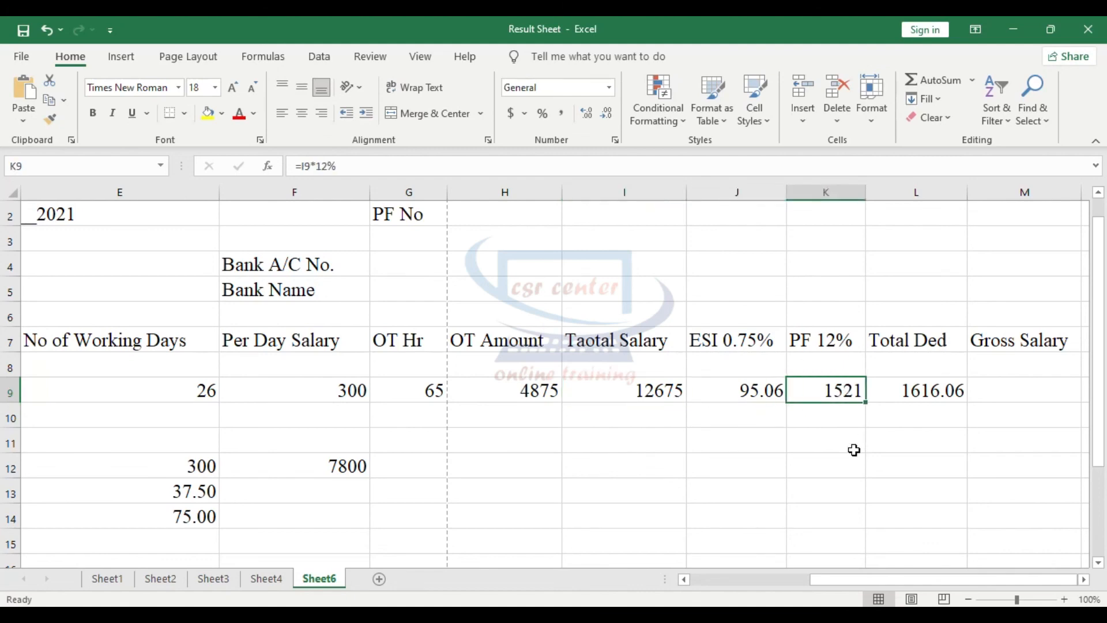
left_click(756, 390)
left_click(806, 390)
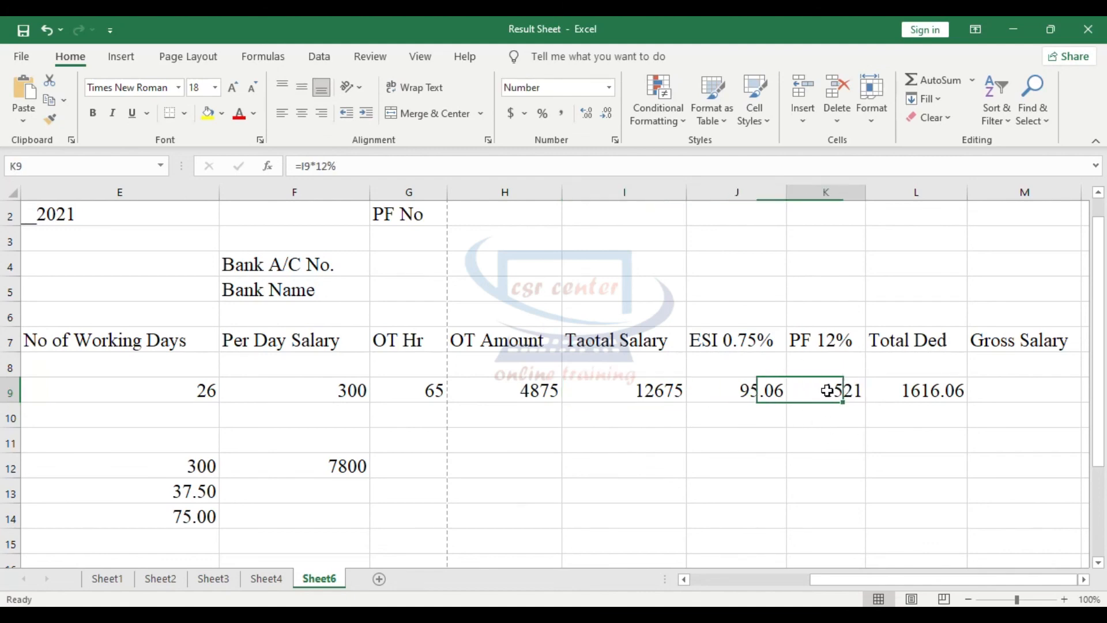
left_click(890, 390)
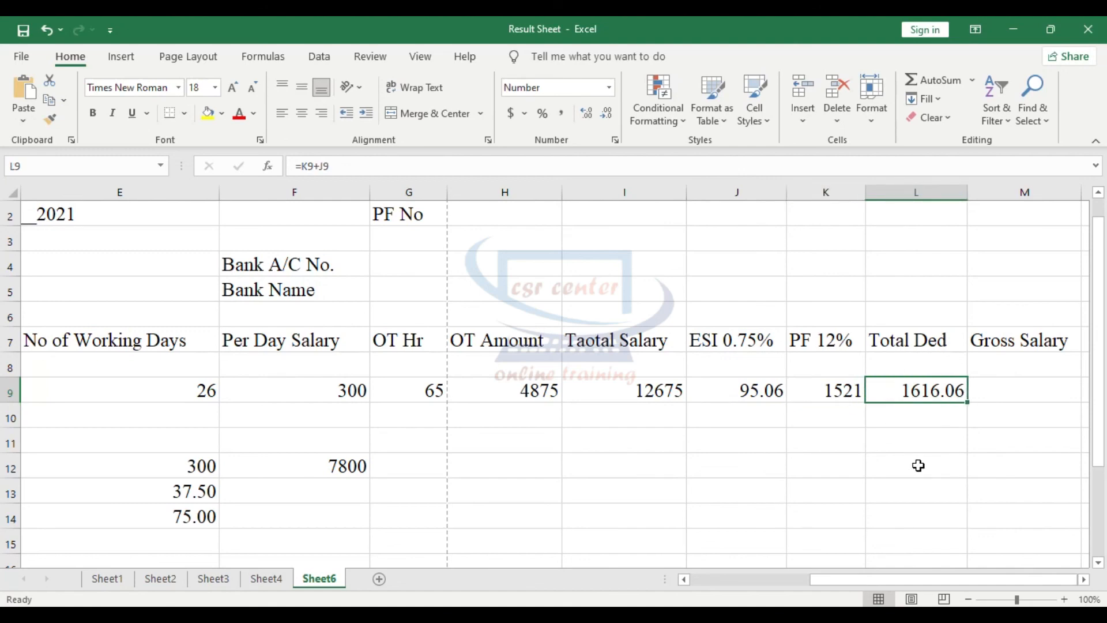
- Calculate the employee's Gross Salary in cell M9 with the formula =I9-L9 and check the total salary it uses
left_click(985, 393)
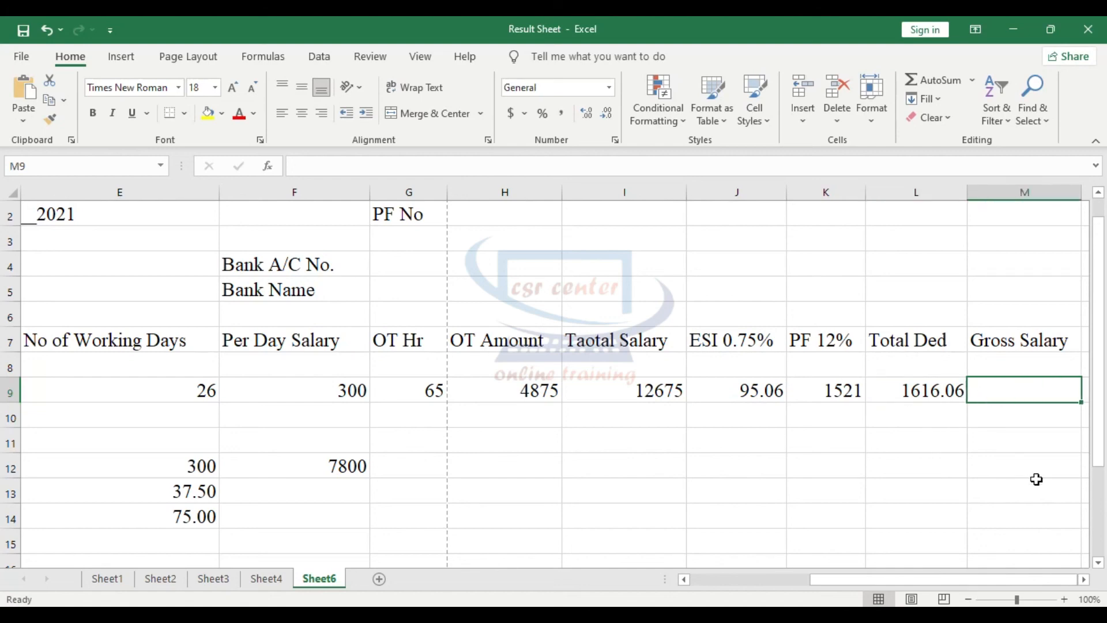
type("=")
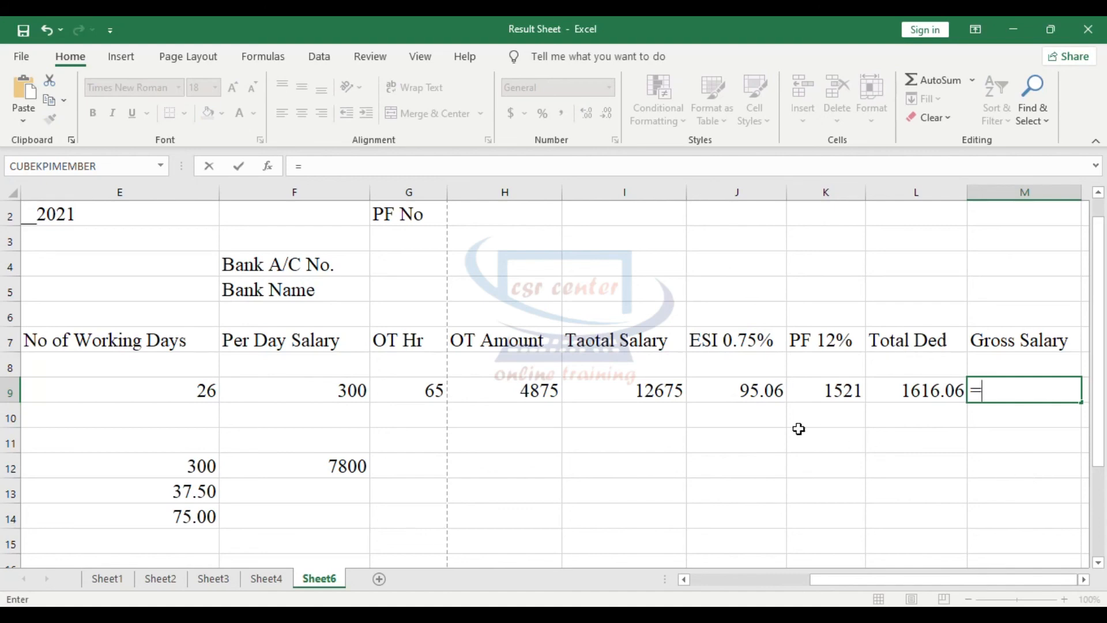
left_click(657, 393)
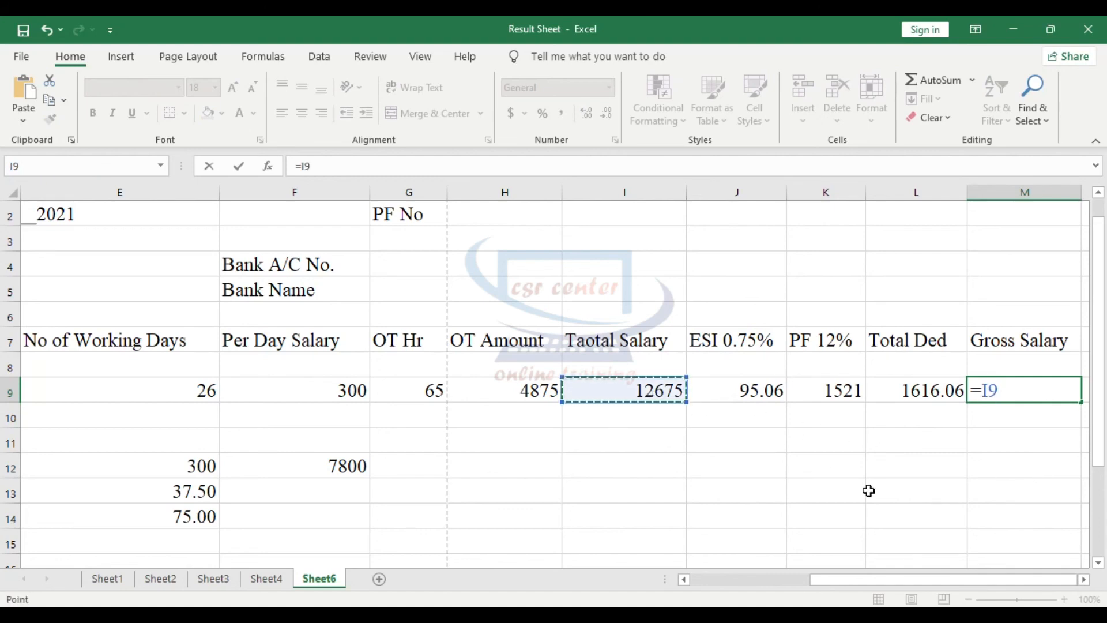
type("-")
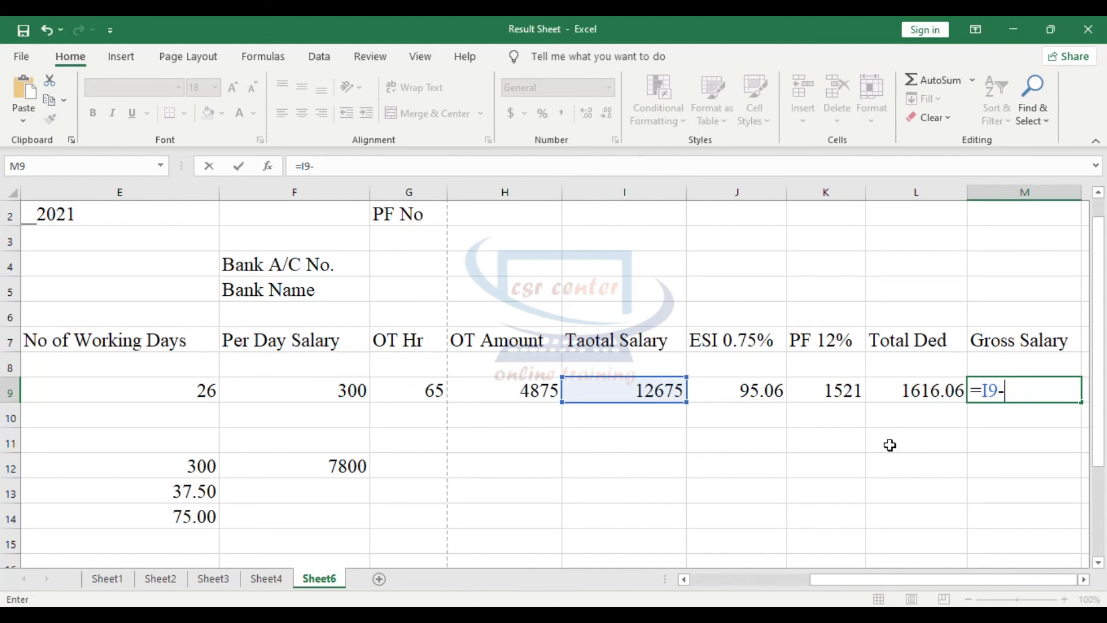
left_click(903, 386)
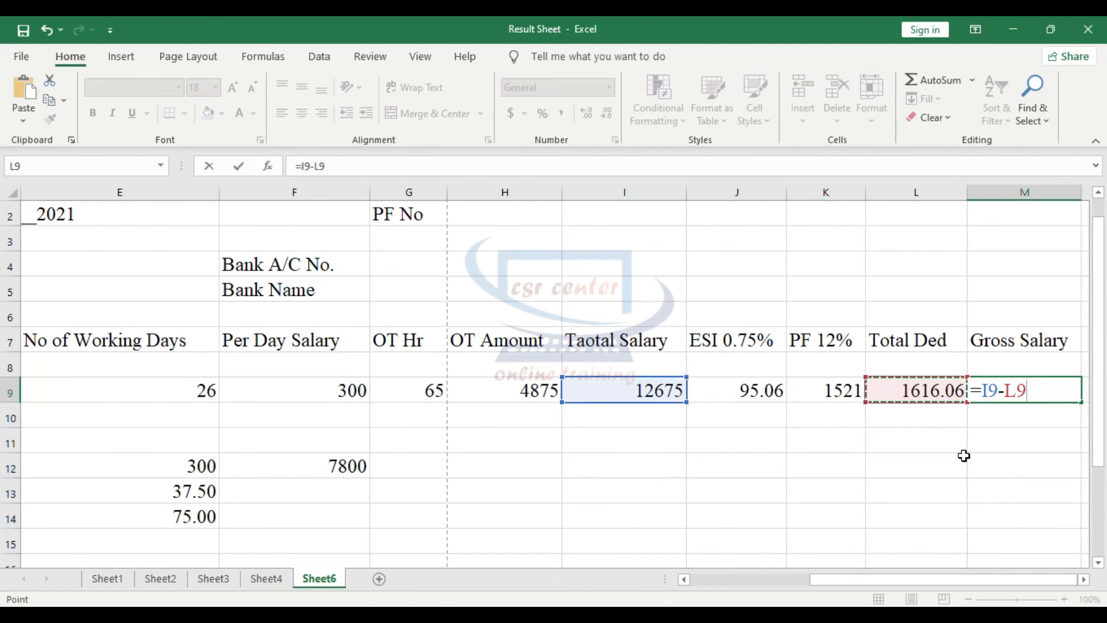
key("Return")
key("Up")
left_click(652, 396)
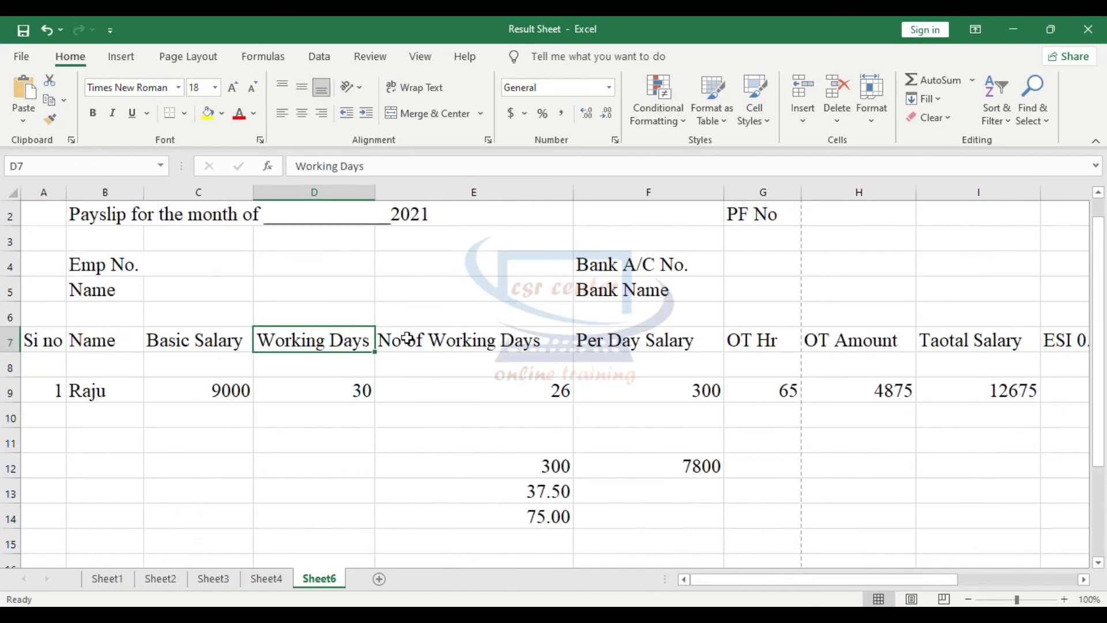
left_click(412, 339)
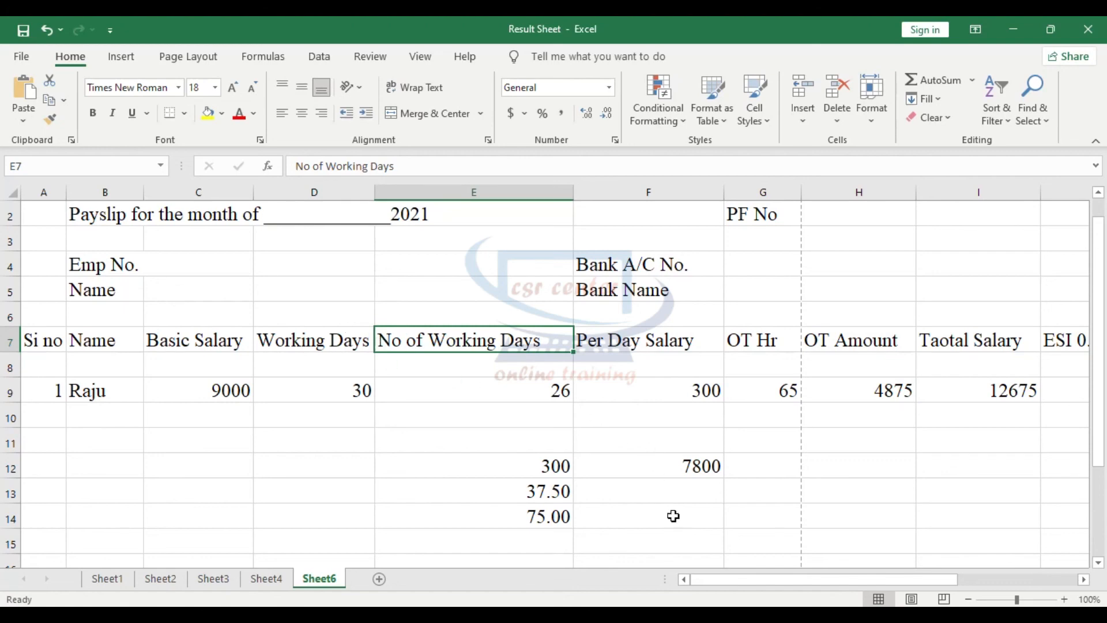
left_click_drag(718, 578, 754, 584)
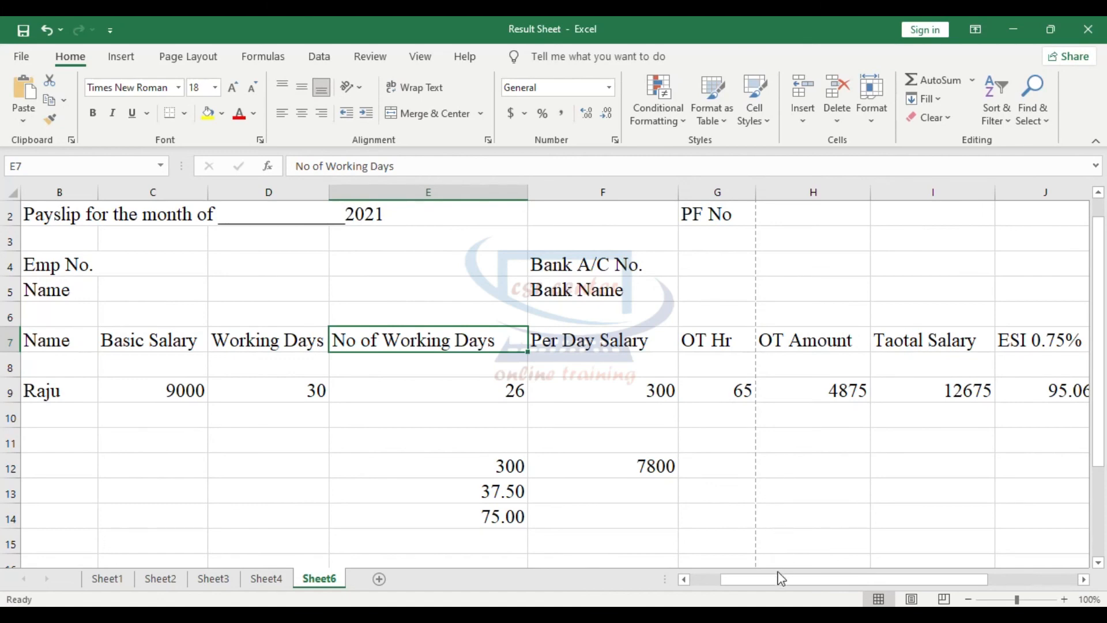
left_click_drag(742, 578, 713, 580)
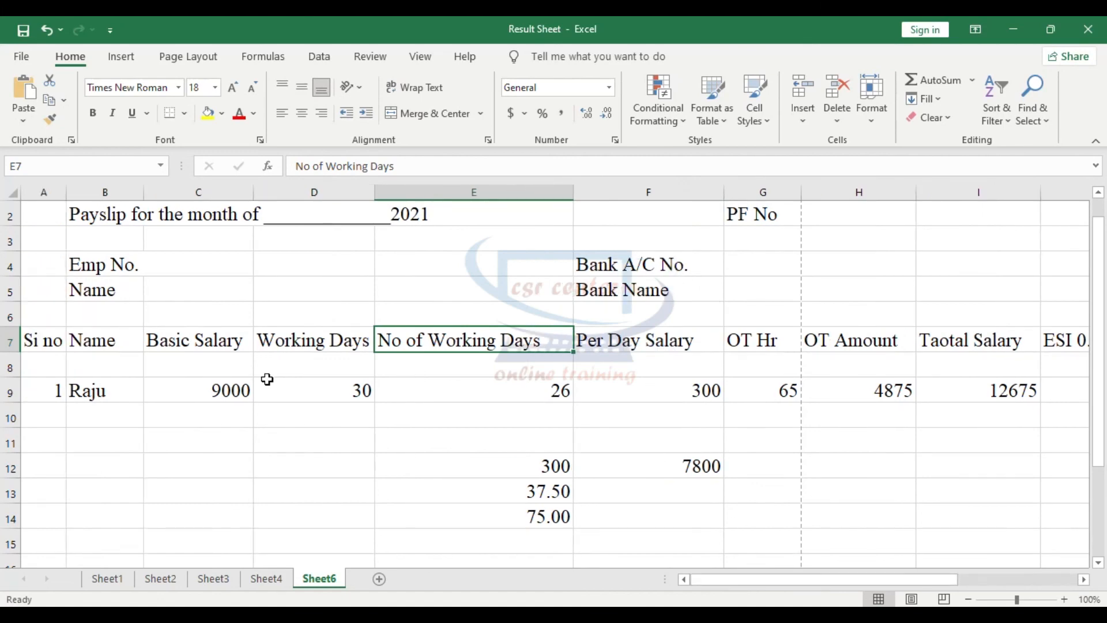